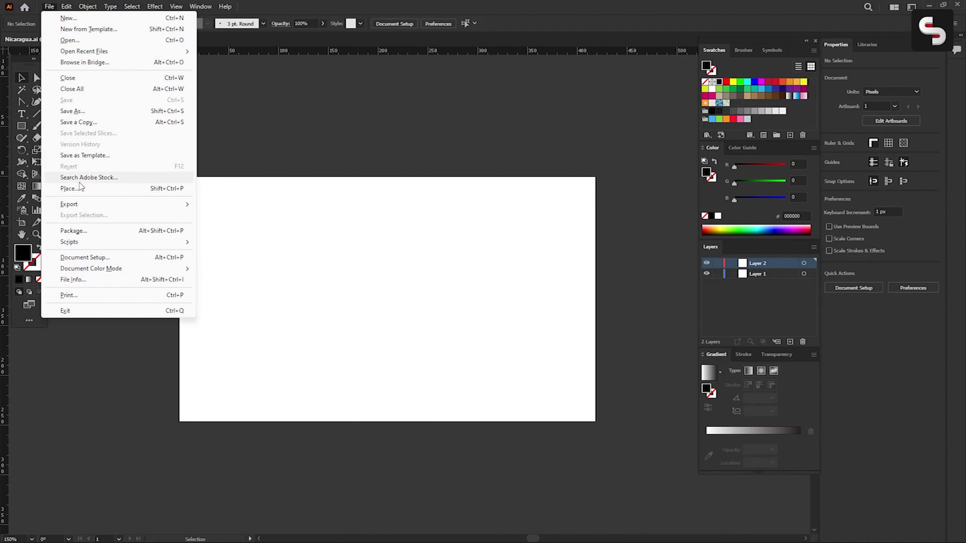
- Place the Nicaragua.webp flag reference image onto the Nicaragua.ai artboard
{"action": "left_click", "coordinate": [78, 188]}
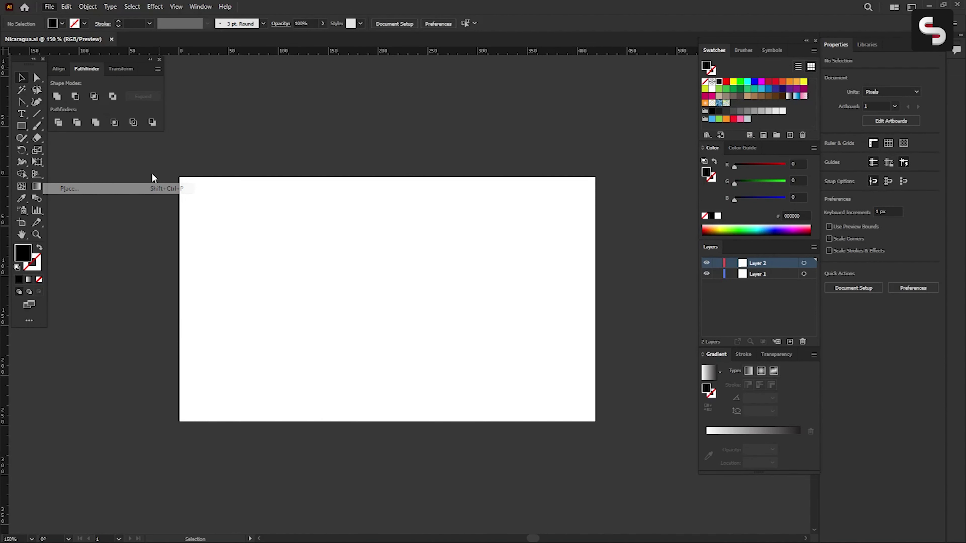
{"action": "left_click", "coordinate": [403, 301]}
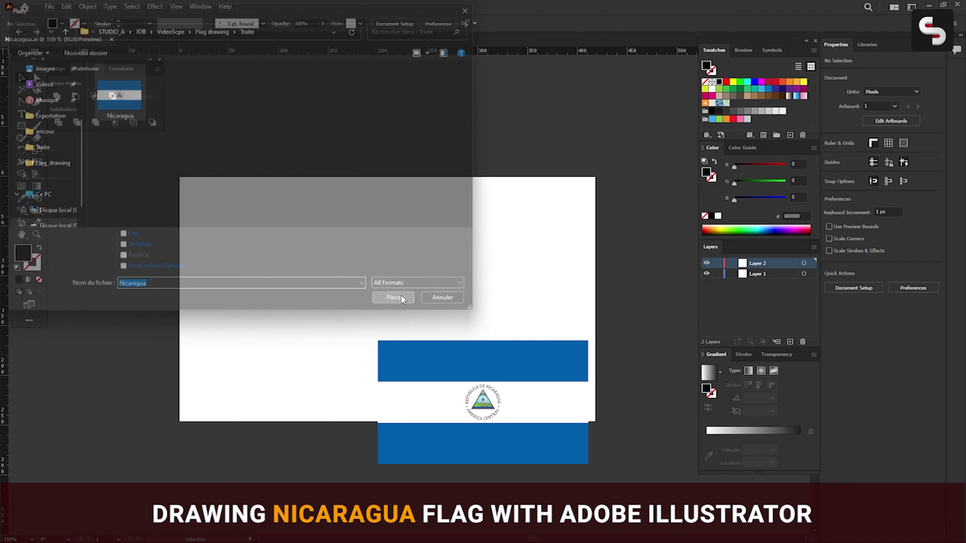
{"action": "left_click", "coordinate": [314, 193]}
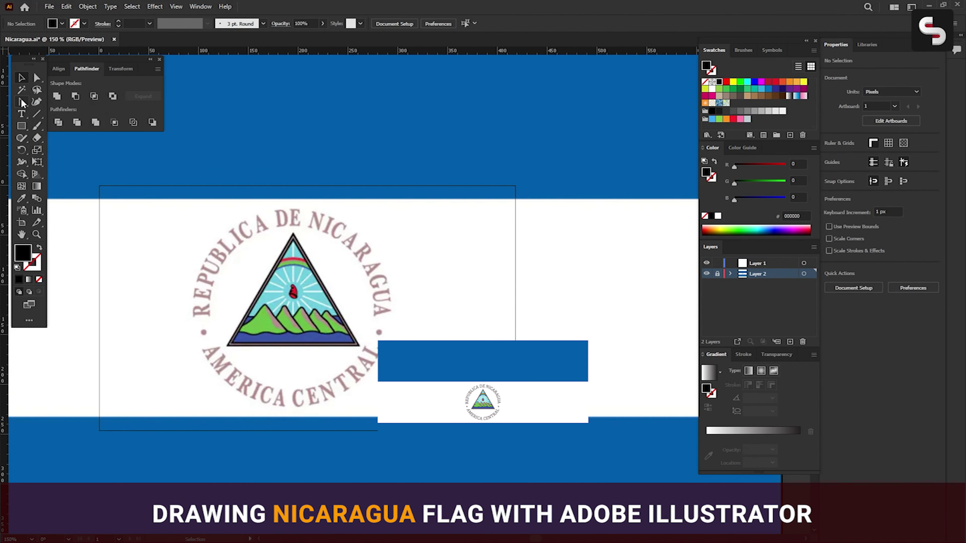
- Build concentric red and sampled-green stroked rings from a circle on Layer 1
{"action": "left_click", "coordinate": [22, 101]}
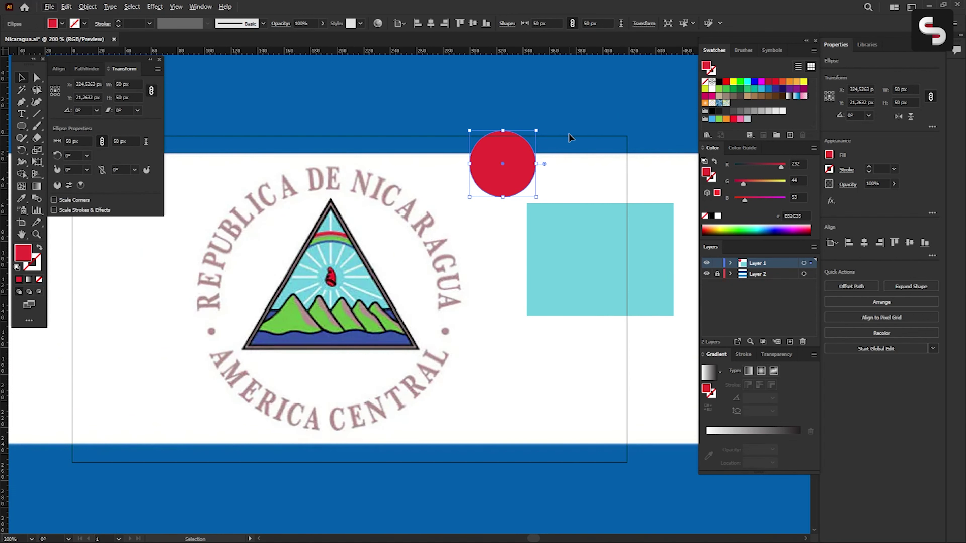
{"action": "key", "text": "shift+x"}
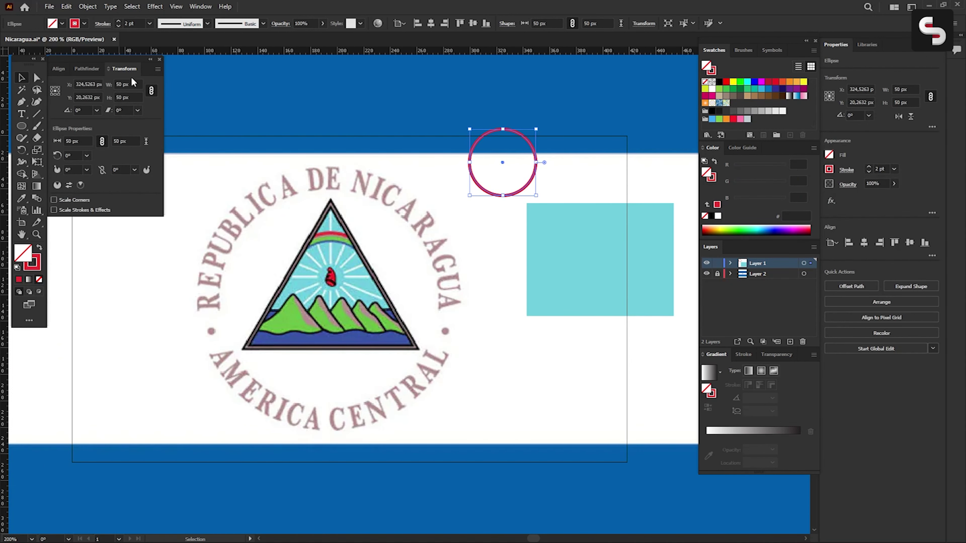
{"action": "type", "text": "46"}
{"action": "left_click", "coordinate": [22, 199]}
{"action": "left_click", "coordinate": [40, 248]}
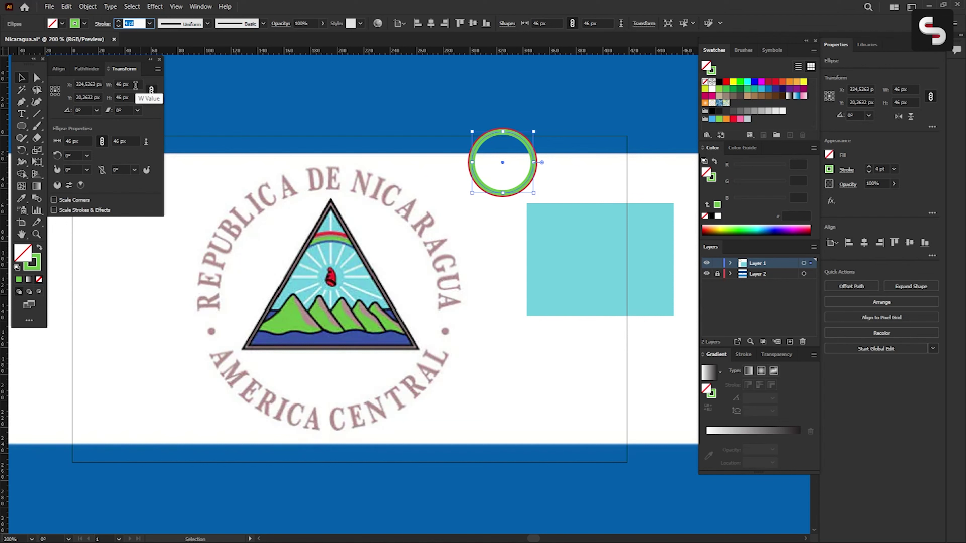
{"action": "type", "text": "44"}
{"action": "key", "text": "Return"}
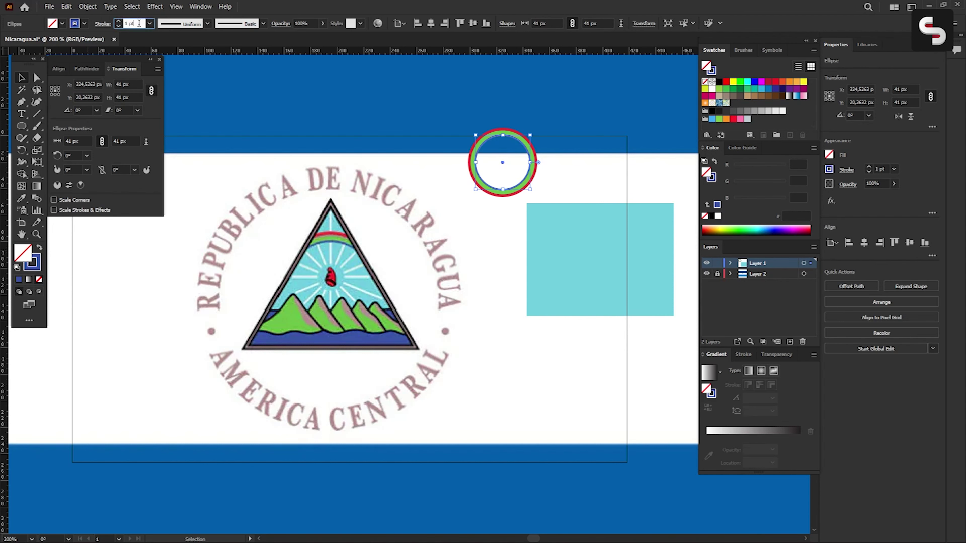
- Cut away the bottom half of the rings to leave a half-circle rainbow arc
{"action": "left_click", "coordinate": [503, 189]}
{"action": "key", "text": "Delete"}
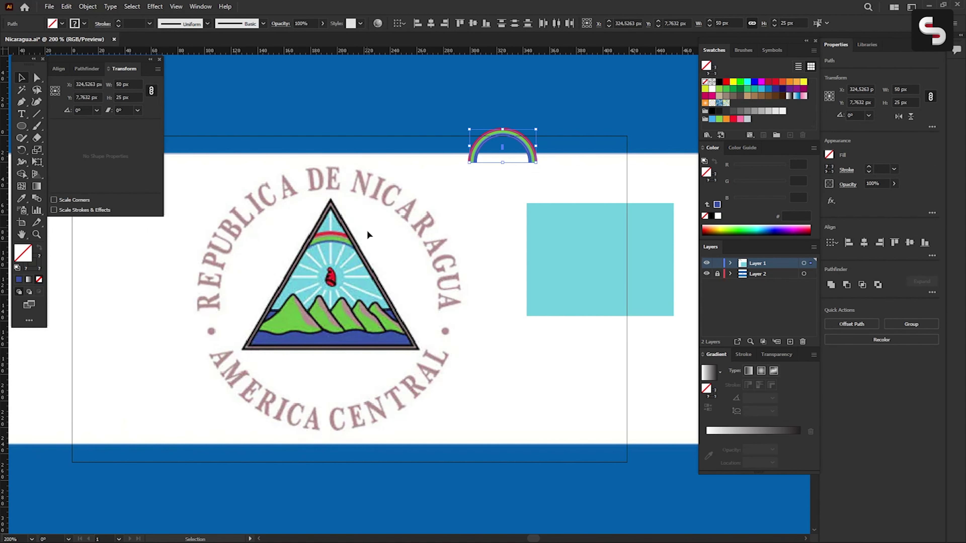
{"action": "right_click", "coordinate": [477, 149]}
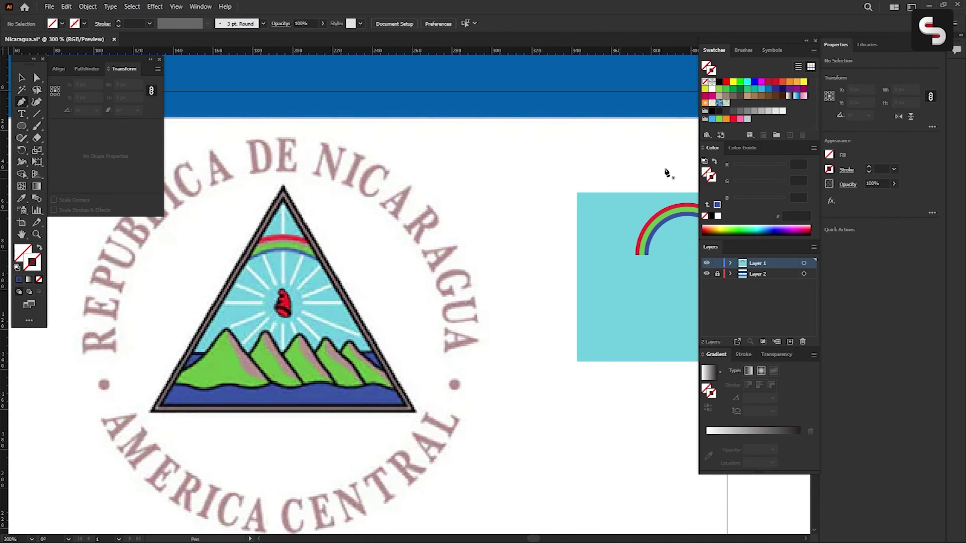
- Trace the cap shape with the Pen tool, giving it a black stroke and a curved bottom
{"action": "scroll", "coordinate": [278, 296], "scroll_direction": "up", "scroll_amount": 2}
{"action": "left_click", "coordinate": [281, 304]}
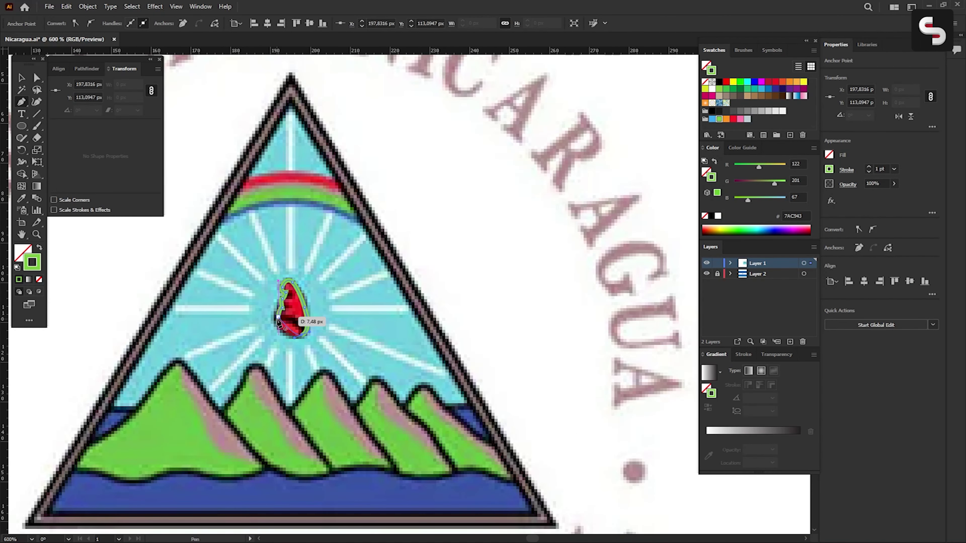
{"action": "left_click", "coordinate": [22, 77]}
{"action": "left_click_drag", "start_coordinate": [291, 308], "coordinate": [482, 263]}
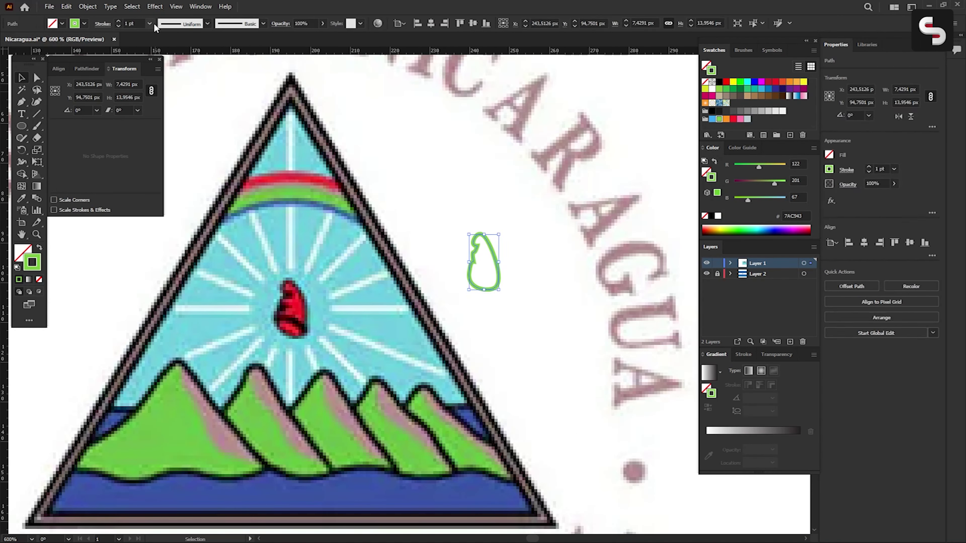
{"action": "left_click", "coordinate": [712, 111]}
{"action": "left_click", "coordinate": [21, 102]}
{"action": "scroll", "coordinate": [476, 270], "scroll_direction": "up", "scroll_amount": 1}
{"action": "left_click_drag", "start_coordinate": [474, 270], "coordinate": [503, 293]}
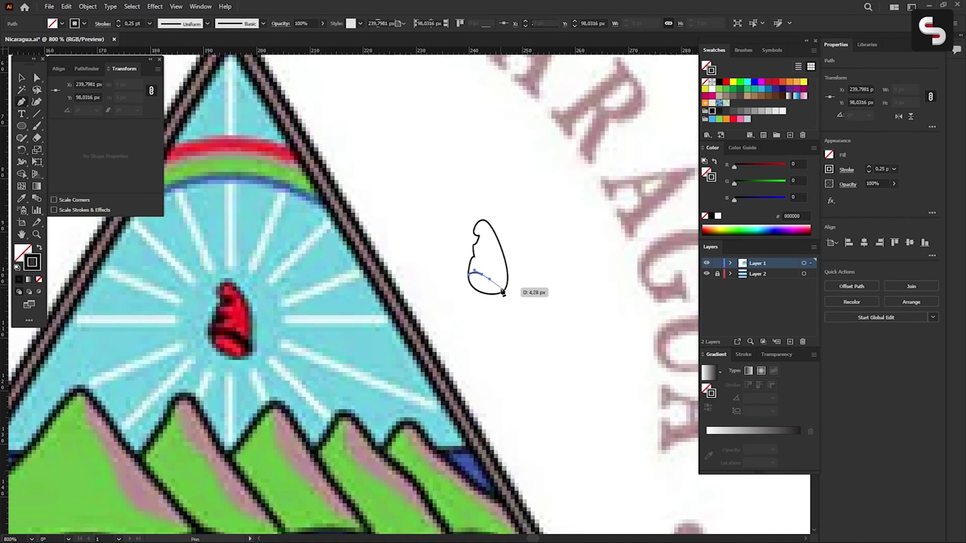
{"action": "left_click", "coordinate": [506, 276], "text": "ctrl"}
- Fill the cap with the reference red and move it under the rainbow
{"action": "left_click", "coordinate": [23, 77]}
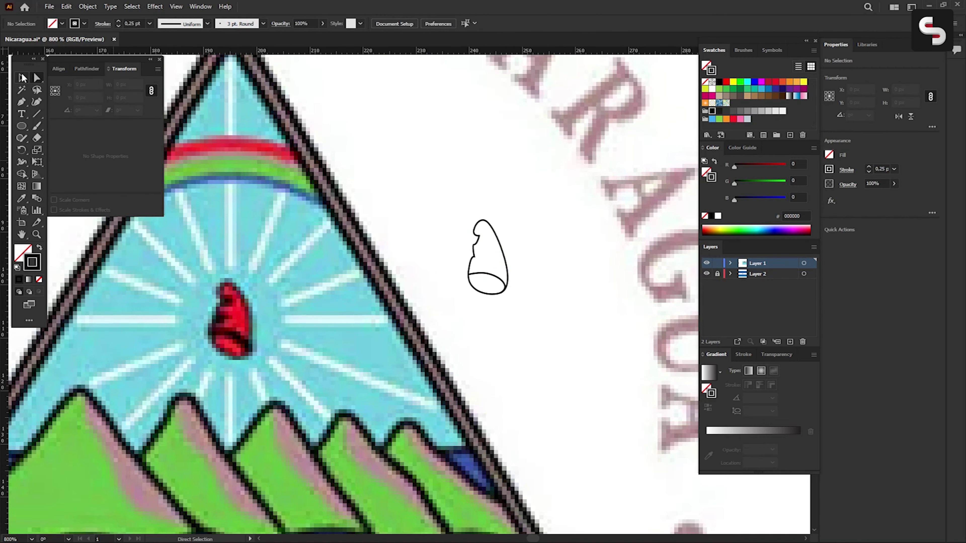
{"action": "left_click", "coordinate": [474, 262]}
{"action": "key", "text": "ctrl+minus"}
{"action": "key", "text": "ctrl+minus"}
{"action": "key", "text": "ctrl+minus"}
{"action": "key", "text": "i"}
{"action": "left_click", "coordinate": [287, 281]}
{"action": "mouse_move", "coordinate": [394, 277]}
{"action": "left_mouse_down"}
{"action": "mouse_move", "coordinate": [281, 308]}
{"action": "mouse_move", "coordinate": [578, 288]}
{"action": "left_mouse_up"}
{"action": "left_click", "coordinate": [238, 240]}
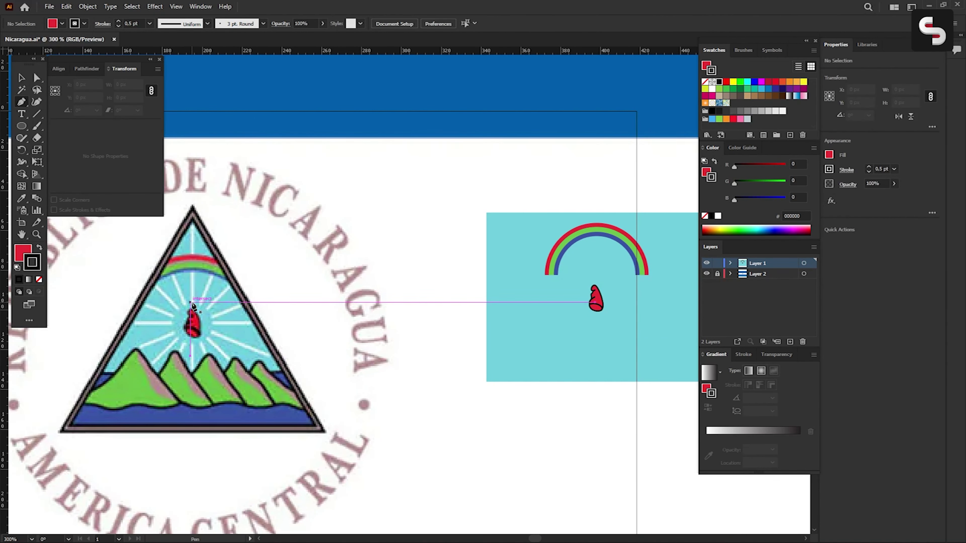
{"action": "left_click", "coordinate": [190, 302]}
- Draw a thin ray rectangle and repeat rotated copies of it around the centre
{"action": "key", "text": "m"}
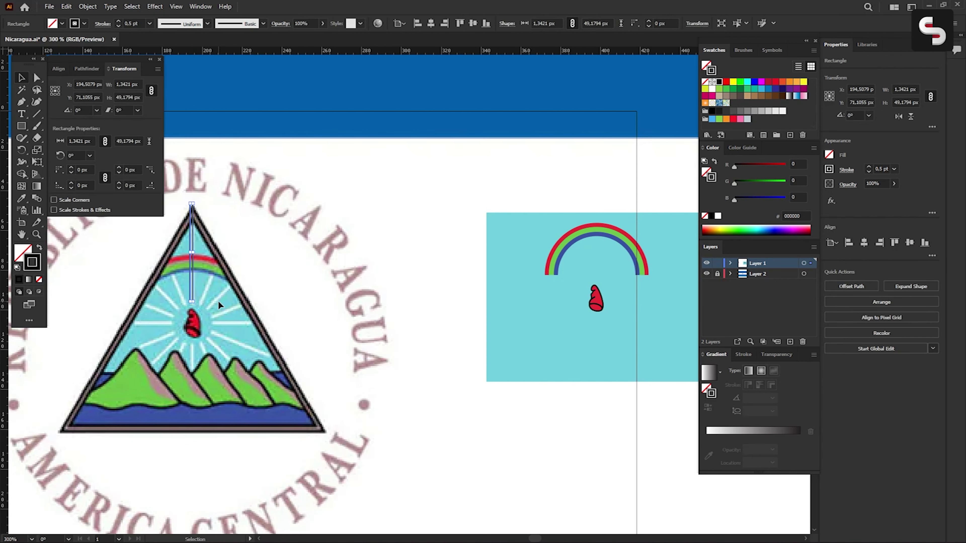
{"action": "left_click_drag", "start_coordinate": [189, 205], "coordinate": [195, 443]}
{"action": "key", "text": "shift+x"}
{"action": "right_click", "coordinate": [198, 301]}
{"action": "left_click", "coordinate": [230, 234]}
{"action": "left_click", "coordinate": [335, 255]}
{"action": "left_click", "coordinate": [666, 326]}
{"action": "key", "text": "ctrl+d"}
{"action": "key", "text": "ctrl+d"}
{"action": "key", "text": "ctrl+d"}
- Group the rays, paste them onto the cyan rectangle, and place them behind the rainbow and cap
{"action": "right_click", "coordinate": [200, 301]}
{"action": "left_click", "coordinate": [224, 51]}
{"action": "key", "text": "ctrl+v"}
{"action": "right_click", "coordinate": [586, 269]}
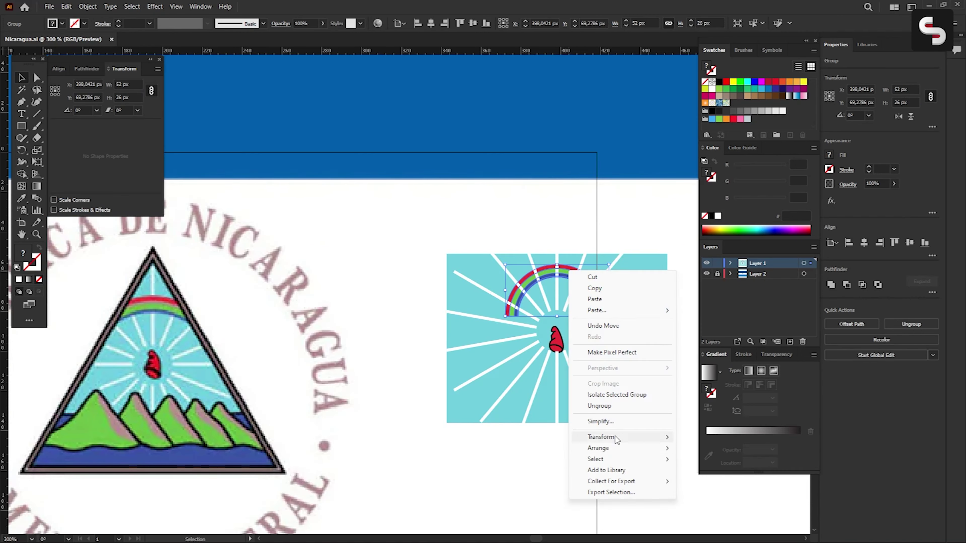
{"action": "key", "text": "ctrl+z"}
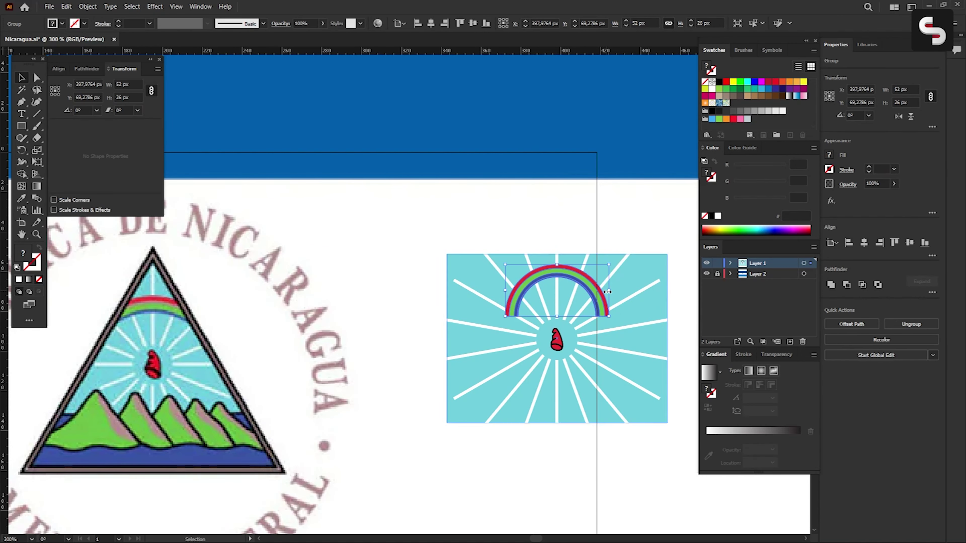
- Enlarge the rainbow proportionally and move it above the red cap
{"action": "left_click_drag", "start_coordinate": [607, 291], "coordinate": [622, 291]}
{"action": "left_click_drag", "start_coordinate": [610, 317], "coordinate": [600, 313]}
{"action": "left_click", "coordinate": [568, 249]}
- Begin tracing the rightmost mountain outline with the Pen tool
{"action": "key", "text": "p"}
{"action": "left_click", "coordinate": [267, 449]}
{"action": "left_click_drag", "start_coordinate": [221, 405], "coordinate": [212, 413]}
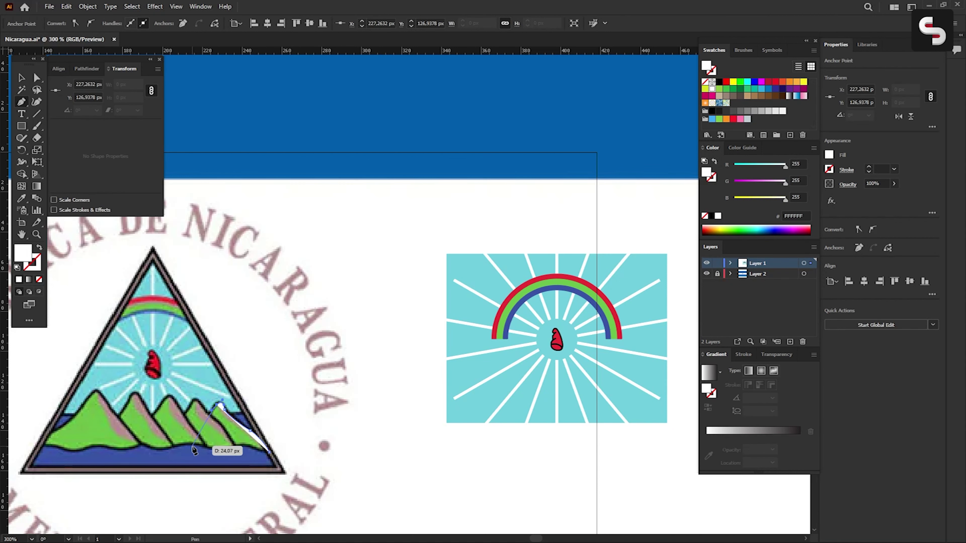
- Trace the next mountain's outline along its slopes and peak
{"action": "scroll", "coordinate": [295, 410], "scroll_direction": "up", "scroll_amount": 1}
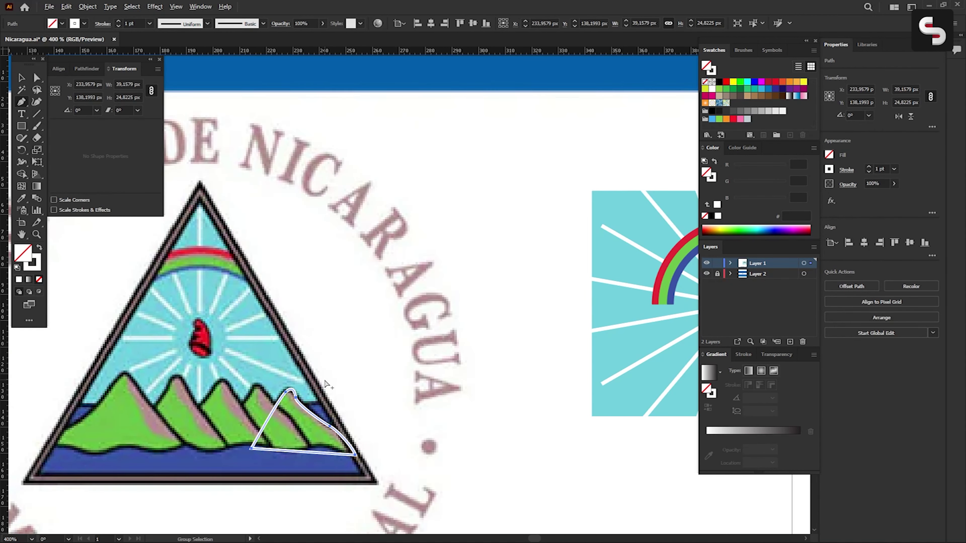
{"action": "scroll", "coordinate": [271, 419], "scroll_direction": "up", "scroll_amount": 1}
{"action": "scroll", "coordinate": [326, 461], "scroll_direction": "down", "scroll_amount": 1}
{"action": "scroll", "coordinate": [326, 460], "scroll_direction": "left", "scroll_amount": 1}
{"action": "left_click", "coordinate": [333, 462]}
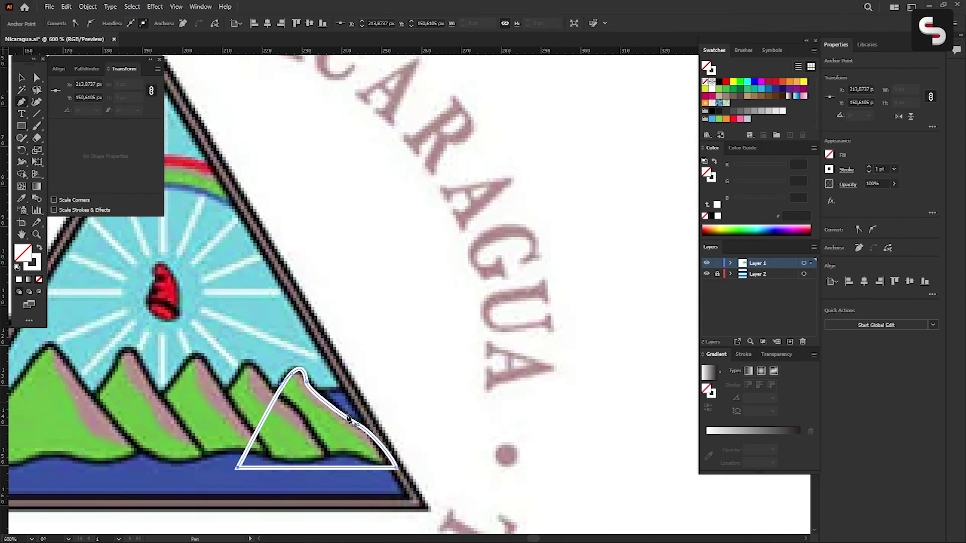
{"action": "left_click", "coordinate": [318, 437]}
{"action": "left_click", "coordinate": [299, 407]}
{"action": "left_click", "coordinate": [277, 392]}
{"action": "left_click_drag", "start_coordinate": [251, 366], "coordinate": [252, 368]}
{"action": "key", "text": "ctrl+shift+a"}
{"action": "key", "text": "shift+F7"}
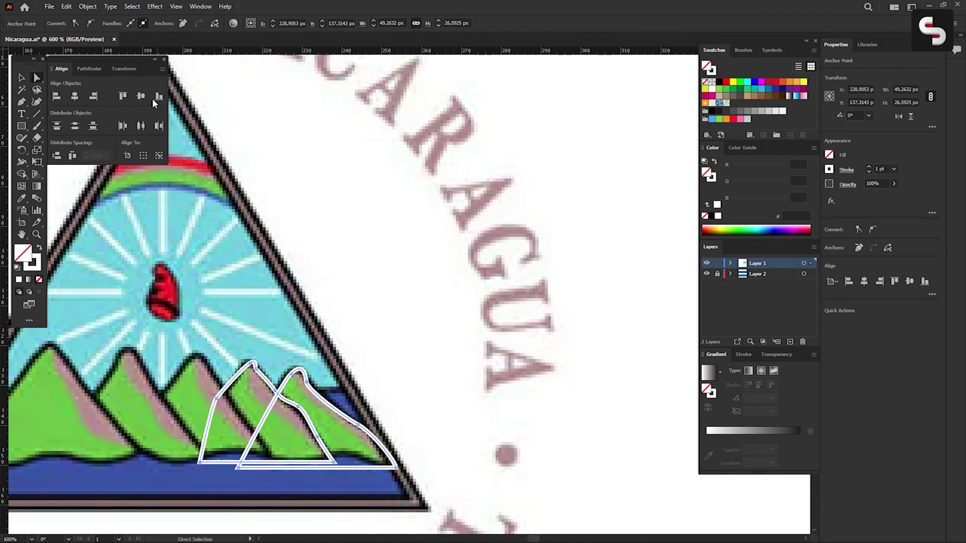
- Trace the third mountain's outline
{"action": "scroll", "coordinate": [356, 470], "scroll_direction": "left", "scroll_amount": 3}
{"action": "left_click", "coordinate": [352, 470]}
{"action": "left_click", "coordinate": [316, 421]}
{"action": "left_click_drag", "start_coordinate": [296, 388], "coordinate": [275, 359]}
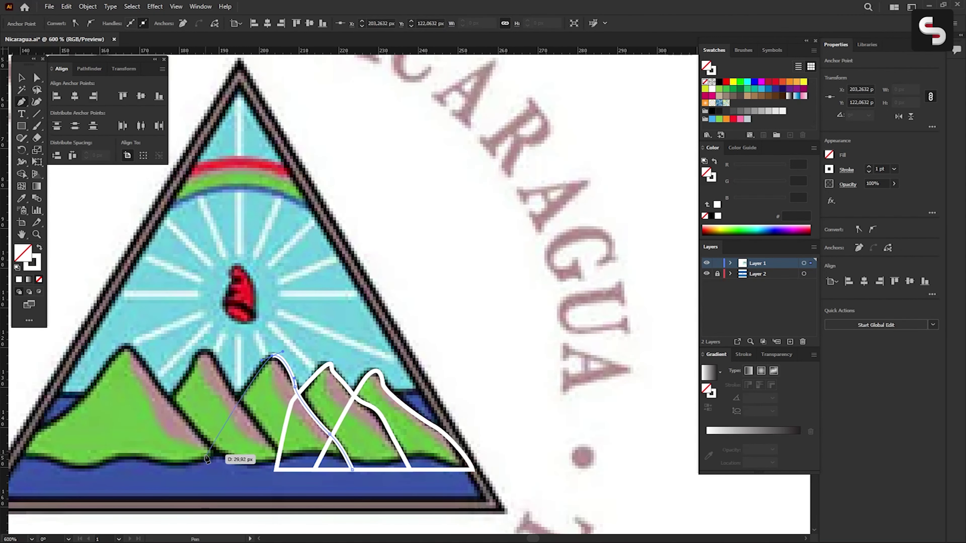
{"action": "key", "text": "ctrl+shift+a"}
- Trace the left mountain from its foot over the summit
{"action": "left_click_drag", "start_coordinate": [323, 464], "coordinate": [492, 420]}
{"action": "left_click", "coordinate": [181, 422]}
{"action": "left_click", "coordinate": [210, 381]}
{"action": "left_click", "coordinate": [255, 354]}
{"action": "left_click_drag", "start_coordinate": [295, 302], "coordinate": [328, 337]}
- Merge all mountain outlines along their base with the Shape Builder tool
{"action": "left_click", "coordinate": [21, 77]}
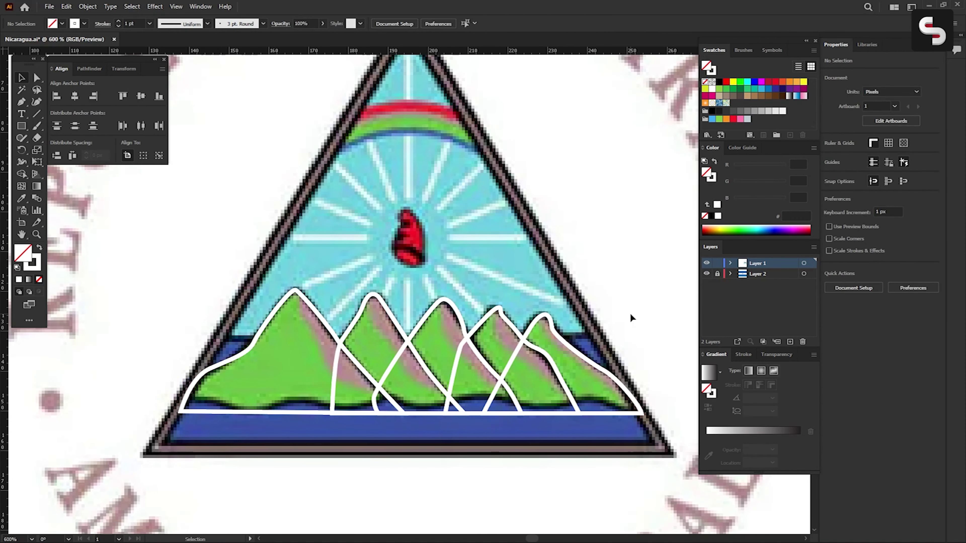
{"action": "key", "text": "ctrl+a"}
{"action": "key", "text": "shift+m"}
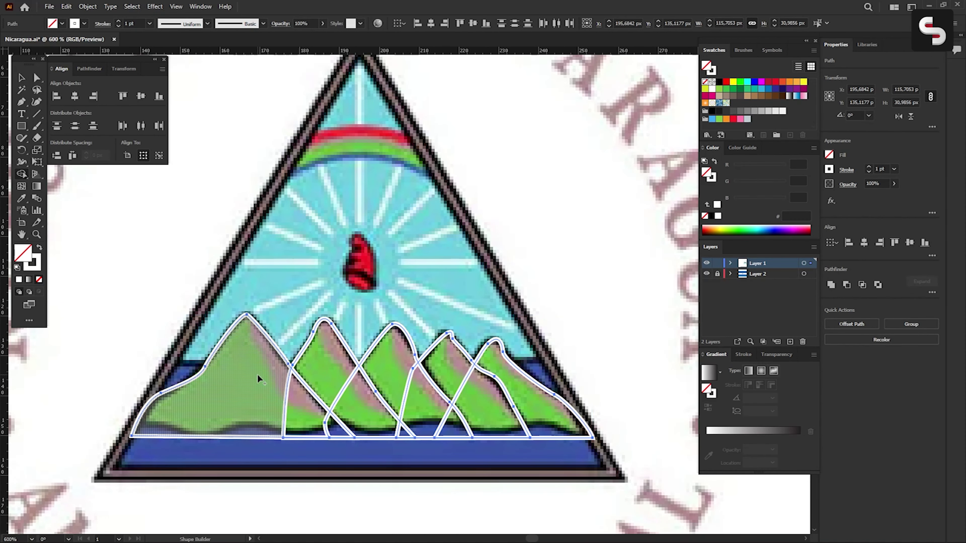
{"action": "left_click_drag", "start_coordinate": [451, 364], "coordinate": [556, 431]}
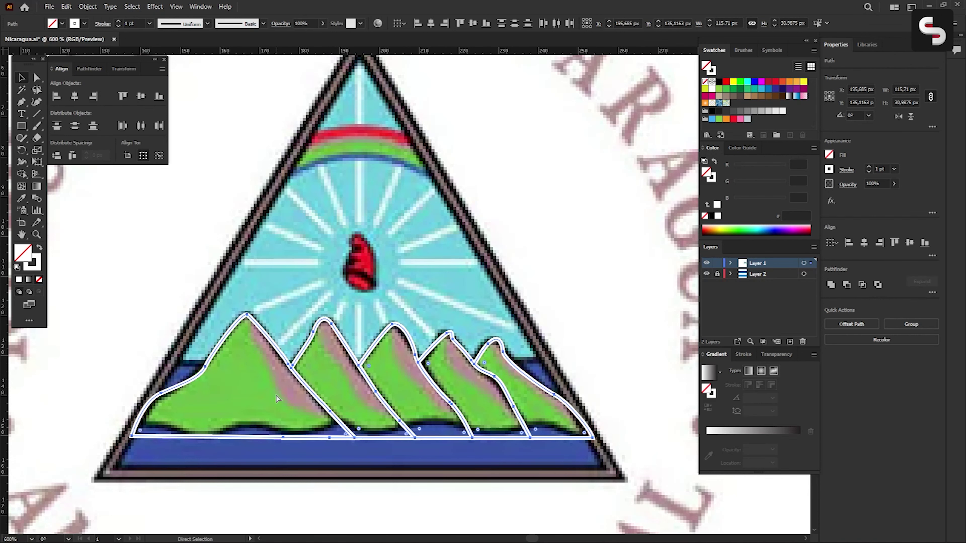
{"action": "key", "text": "ctrl+shift+a"}
- Pen a ridge line down a mountain peak to its base
{"action": "key", "text": "a"}
{"action": "key", "text": "p"}
{"action": "left_click", "coordinate": [256, 312]}
{"action": "left_click", "coordinate": [251, 338]}
{"action": "left_click", "coordinate": [269, 360]}
{"action": "left_click", "coordinate": [279, 397]}
{"action": "left_click", "coordinate": [297, 409]}
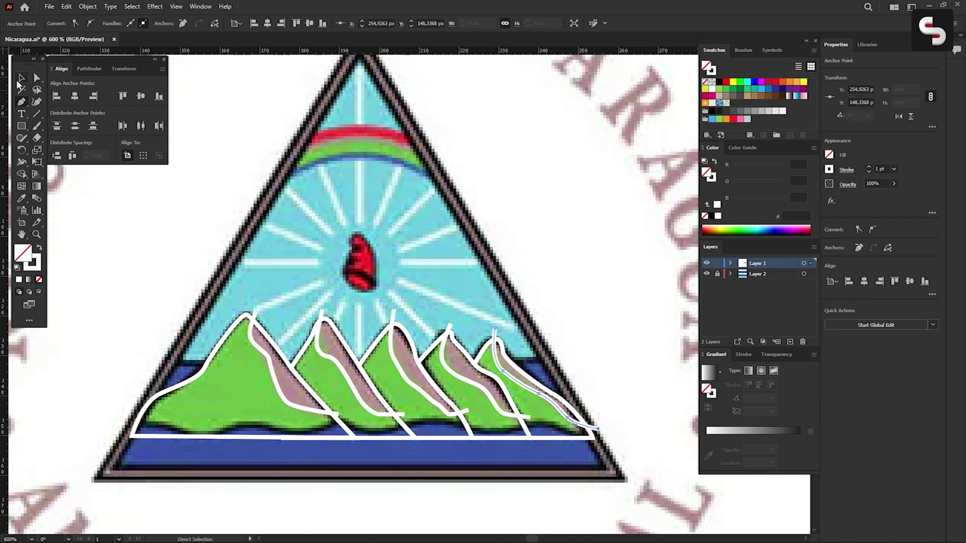
- Select all mountain paths again for another Shape Builder merge
{"action": "key", "text": "ctrl+a"}
{"action": "key", "text": "shift+m"}
{"action": "key", "text": "ctrl+shift+a"}
{"action": "scroll", "coordinate": [353, 266], "scroll_direction": "down", "scroll_amount": 5}
{"action": "scroll", "coordinate": [354, 267], "scroll_direction": "up", "scroll_amount": 4}
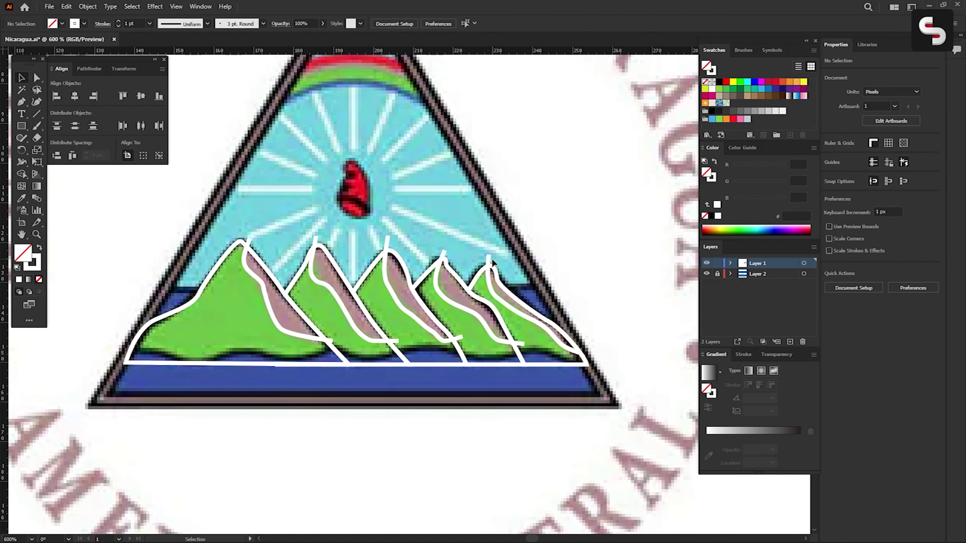
{"action": "key", "text": "ctrl+a"}
- Merge the green mountain regions into one shape and fill the two ridge shapes pink
{"action": "left_click_drag", "start_coordinate": [179, 335], "coordinate": [532, 335]}
{"action": "left_click", "coordinate": [282, 300]}
{"action": "left_click", "coordinate": [346, 296], "text": "shift"}
{"action": "left_click", "coordinate": [570, 342]}
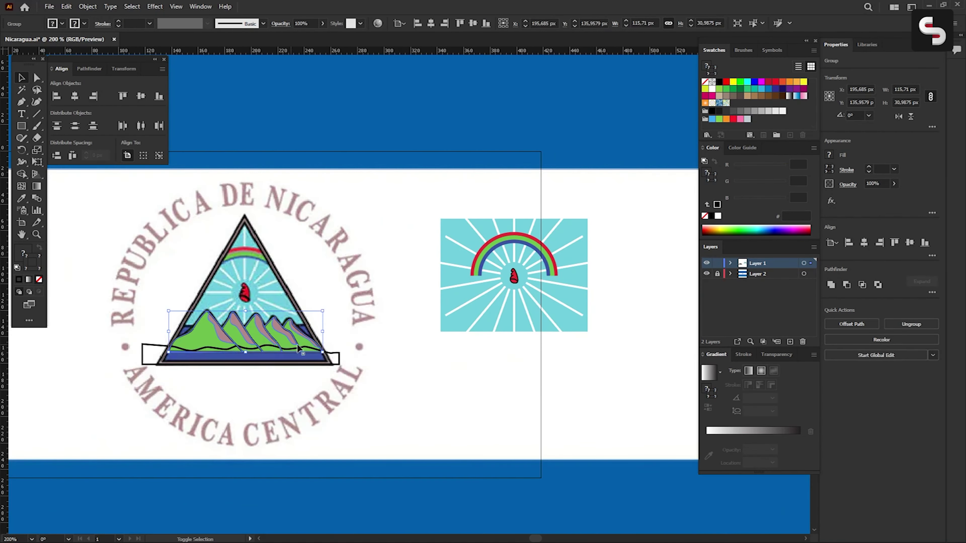
- Group the emblem artwork, move it up, and raise the rainbow above it
{"action": "left_click_drag", "start_coordinate": [611, 361], "coordinate": [611, 362]}
{"action": "key", "text": "ctrl+plus"}
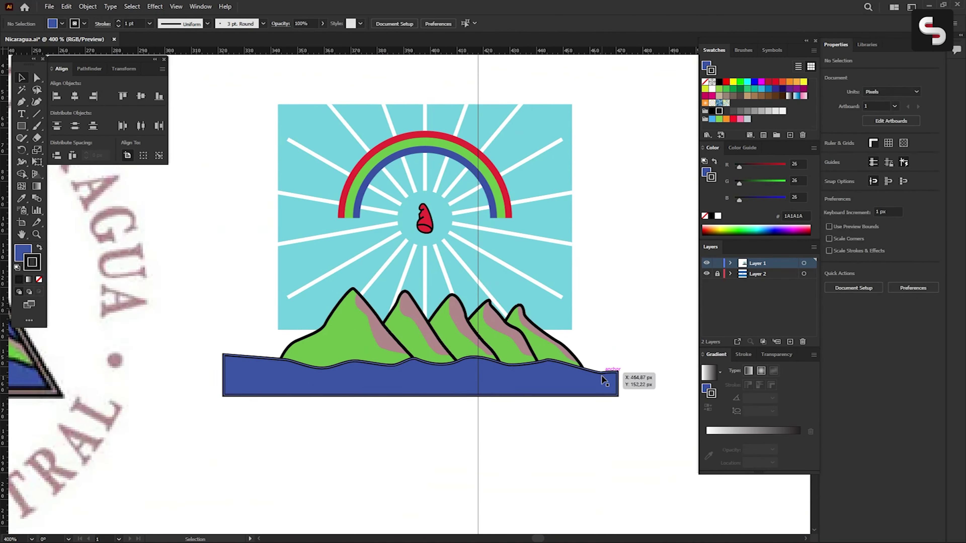
{"action": "key", "text": "ctrl+minus"}
{"action": "key", "text": "ctrl+a"}
{"action": "key", "text": "ctrl+g"}
{"action": "left_click_drag", "start_coordinate": [507, 274], "coordinate": [562, 293]}
{"action": "mouse_move", "coordinate": [541, 252]}
{"action": "left_mouse_down"}
{"action": "mouse_move", "coordinate": [542, 135]}
{"action": "mouse_move", "coordinate": [502, 186]}
{"action": "left_mouse_up"}
{"action": "key", "text": "v"}
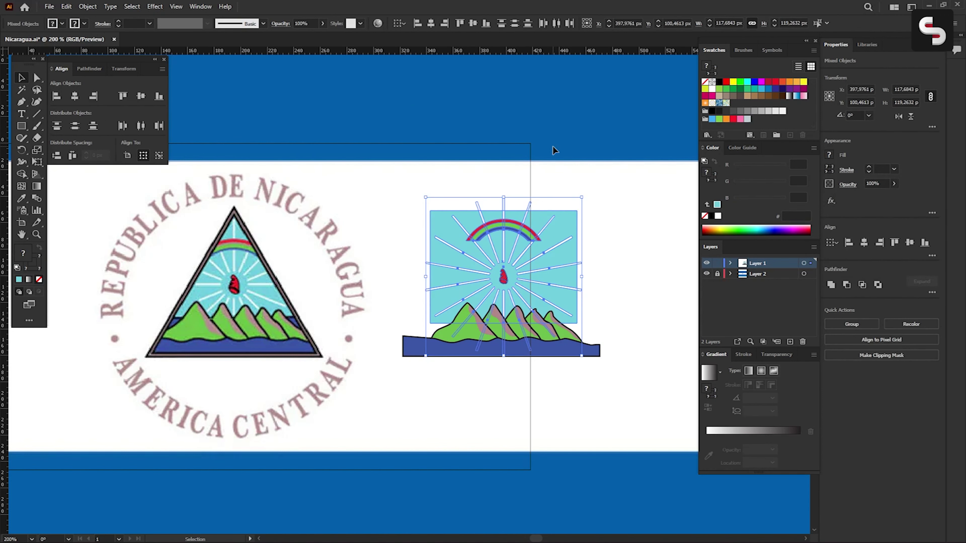
- Draw a blue water strip and send it behind the mountains
{"action": "key", "text": "m"}
{"action": "left_click_drag", "start_coordinate": [421, 316], "coordinate": [555, 338]}
{"action": "right_click", "coordinate": [497, 325]}
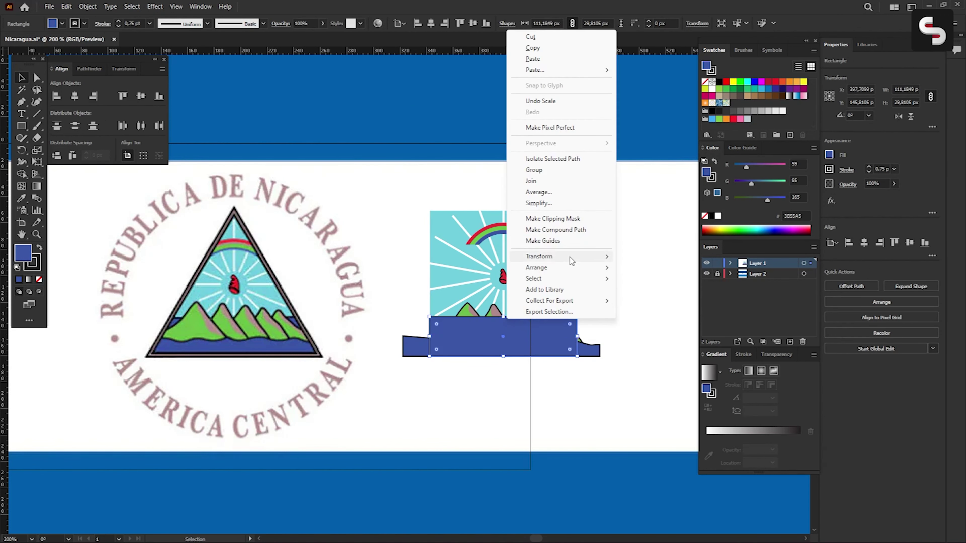
{"action": "left_click", "coordinate": [646, 293]}
- Draw a blue square, turn it into a triangle, and place it over the left emblem
{"action": "mouse_move", "coordinate": [369, 151]}
{"action": "left_mouse_down"}
{"action": "mouse_move", "coordinate": [417, 197]}
{"action": "mouse_move", "coordinate": [258, 335]}
{"action": "mouse_move", "coordinate": [320, 356]}
{"action": "left_mouse_up"}
{"action": "left_click", "coordinate": [37, 78]}
{"action": "left_click", "coordinate": [370, 150]}
{"action": "key", "text": "Delete"}
- Move the blue triangle onto the right emblem and set its width to 136 px
{"action": "right_click", "coordinate": [492, 248]}
{"action": "left_click_drag", "start_coordinate": [257, 319], "coordinate": [527, 321]}
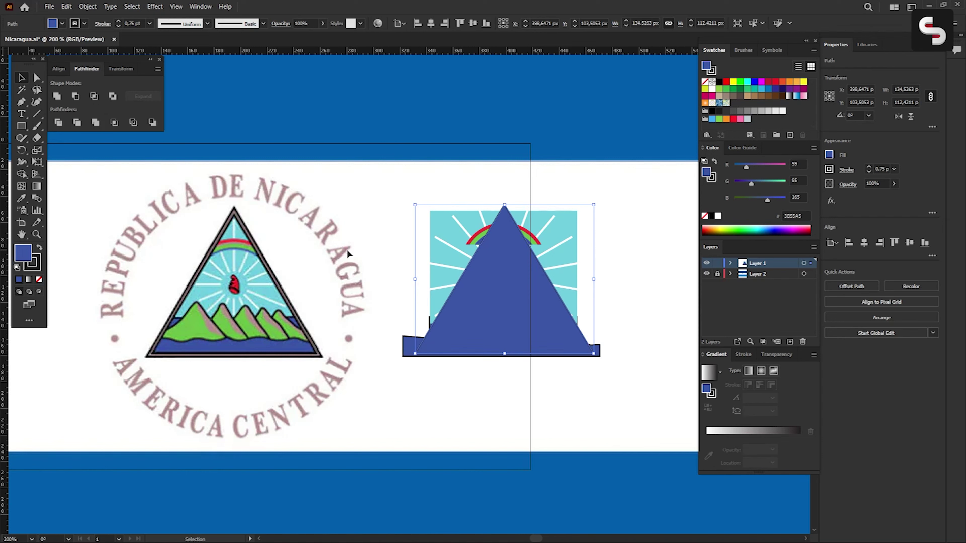
{"action": "left_click", "coordinate": [121, 69]}
{"action": "double_click", "coordinate": [126, 84]}
{"action": "type", "text": "136"}
{"action": "key", "text": "Return"}
{"action": "key", "text": "slash"}
- Group the triangle and sample the mauve border colour onto it
{"action": "left_click", "coordinate": [88, 7]}
{"action": "left_click", "coordinate": [114, 228]}
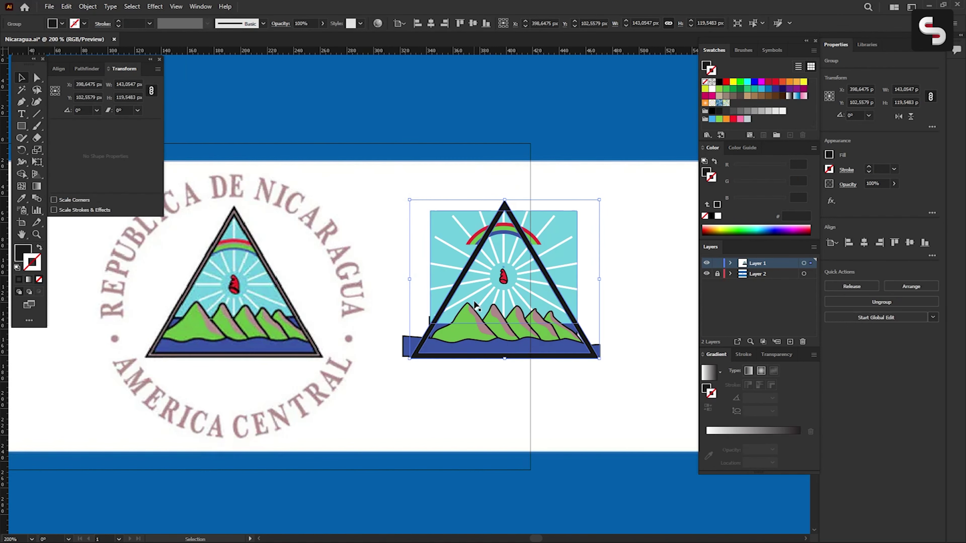
{"action": "left_click", "coordinate": [22, 197]}
{"action": "scroll", "coordinate": [256, 271], "scroll_direction": "up", "scroll_amount": 5}
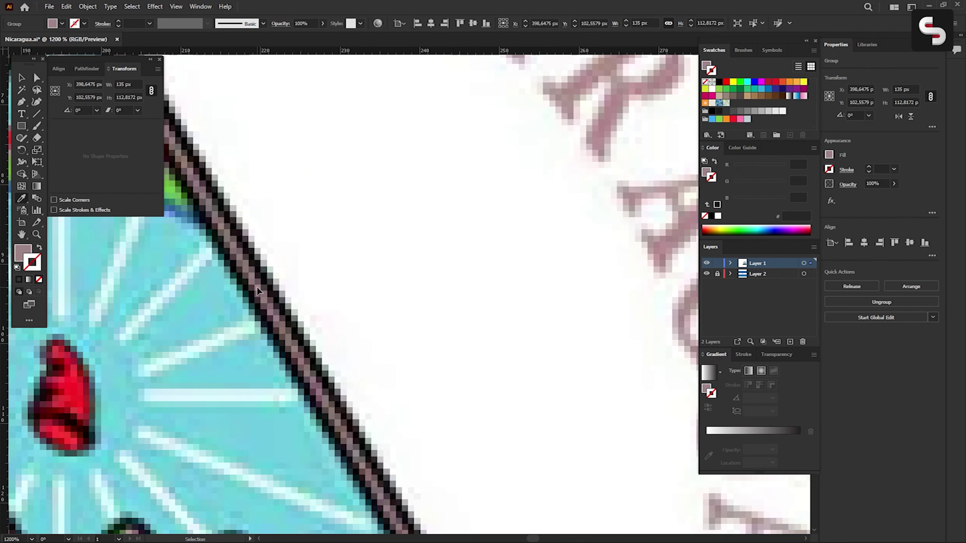
{"action": "scroll", "coordinate": [274, 308], "scroll_direction": "down", "scroll_amount": 5}
{"action": "right_click", "coordinate": [518, 343]}
{"action": "left_click", "coordinate": [532, 259]}
{"action": "left_click", "coordinate": [391, 494]}
- Move the triangle to the right of the emblem and ungroup the emblem artwork
{"action": "scroll", "coordinate": [507, 320], "scroll_direction": "down", "scroll_amount": 3}
{"action": "right_click", "coordinate": [508, 324]}
{"action": "left_click", "coordinate": [487, 411]}
{"action": "scroll", "coordinate": [571, 304], "scroll_direction": "up", "scroll_amount": 1}
{"action": "mouse_move", "coordinate": [508, 324]}
{"action": "left_mouse_down"}
{"action": "mouse_move", "coordinate": [675, 324]}
{"action": "mouse_move", "coordinate": [479, 337]}
{"action": "mouse_move", "coordinate": [569, 309]}
{"action": "mouse_move", "coordinate": [465, 315]}
{"action": "left_mouse_up"}
{"action": "right_click", "coordinate": [475, 304]}
{"action": "left_click", "coordinate": [633, 296]}
- Clip the emblem artwork to the triangle, then release the clipping mask
{"action": "key", "text": "a"}
{"action": "key", "text": "ctrl+a"}
{"action": "right_click", "coordinate": [449, 262]}
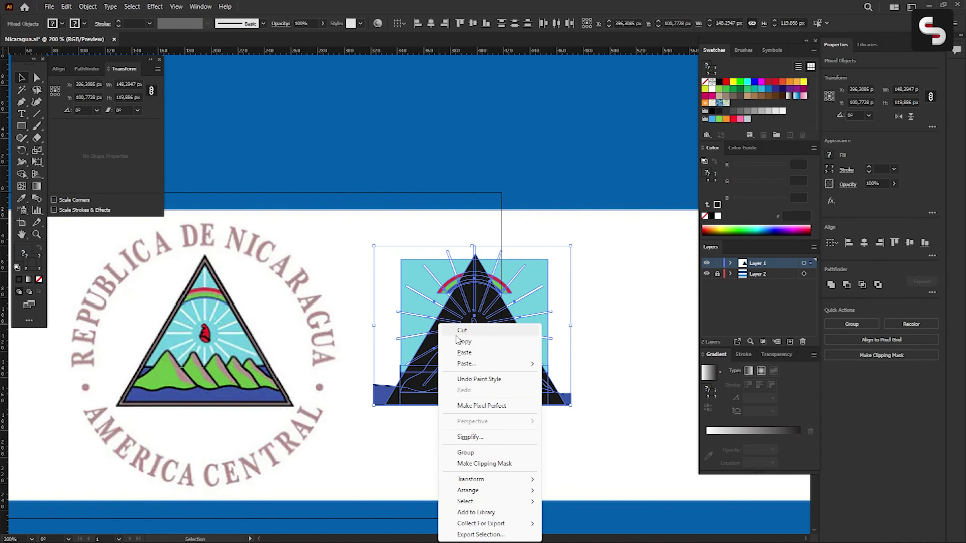
{"action": "left_click", "coordinate": [480, 456]}
{"action": "left_click", "coordinate": [569, 364]}
{"action": "key", "text": "ctrl+alt+7"}
- Turn the triangle's black fill into a thin black outline and inspect it
{"action": "left_click", "coordinate": [476, 335]}
{"action": "left_click", "coordinate": [129, 98]}
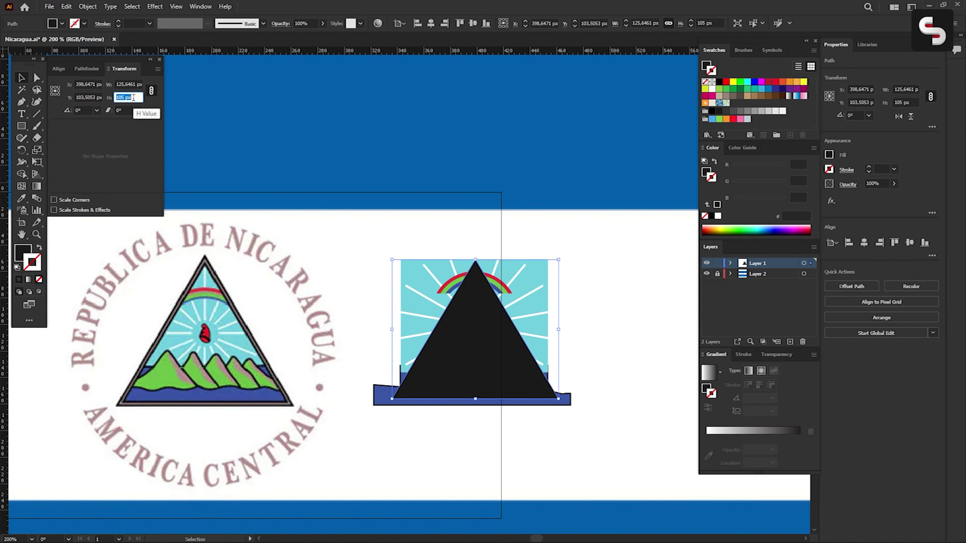
{"action": "key", "text": "shift+x"}
{"action": "left_click", "coordinate": [582, 334]}
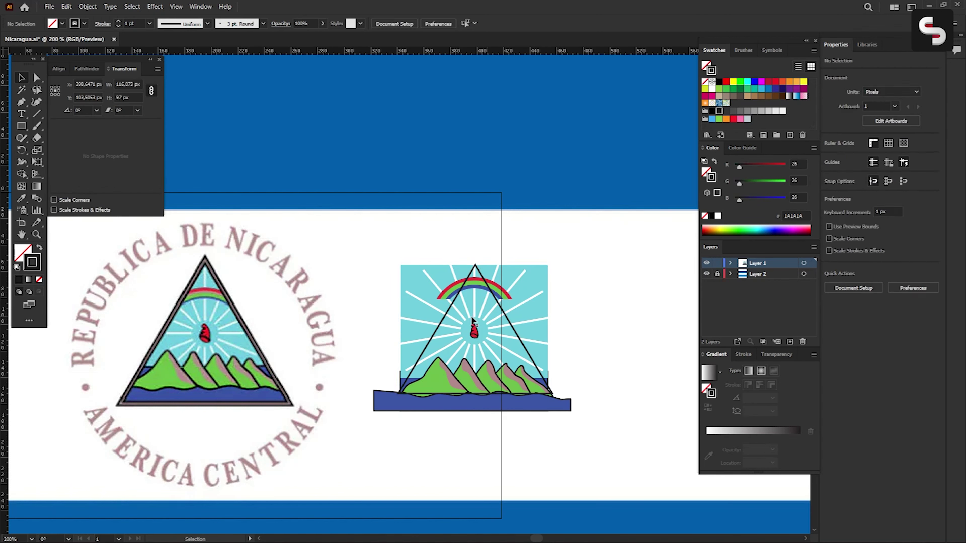
{"action": "key", "text": "ctrl+equal"}
{"action": "left_click", "coordinate": [529, 268]}
- Resize the triangle outline, then move it, the sun and rays, rainbow and mountains onto the reference triangle
{"action": "key", "text": "ctrl+minus"}
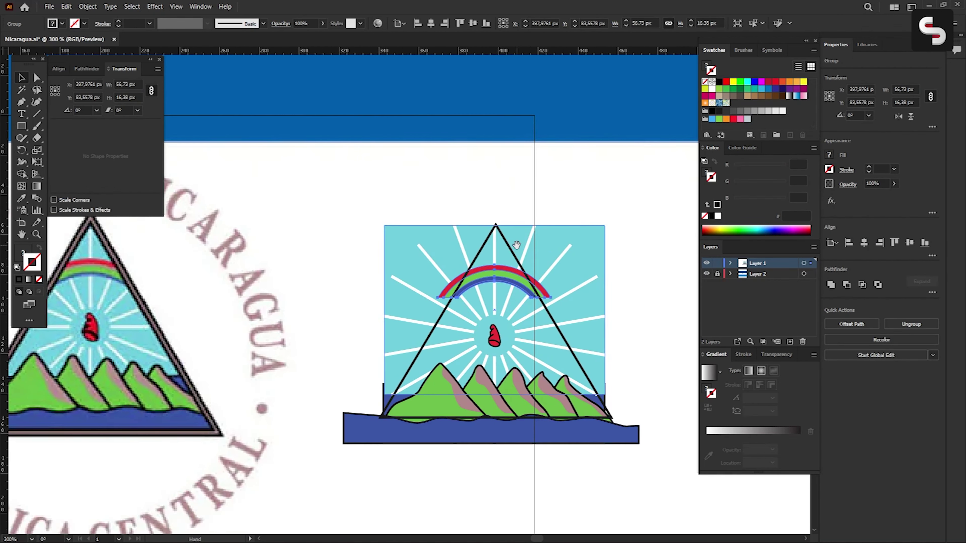
{"action": "scroll", "coordinate": [602, 345], "scroll_direction": "up", "scroll_amount": 1}
{"action": "left_click", "coordinate": [580, 390]}
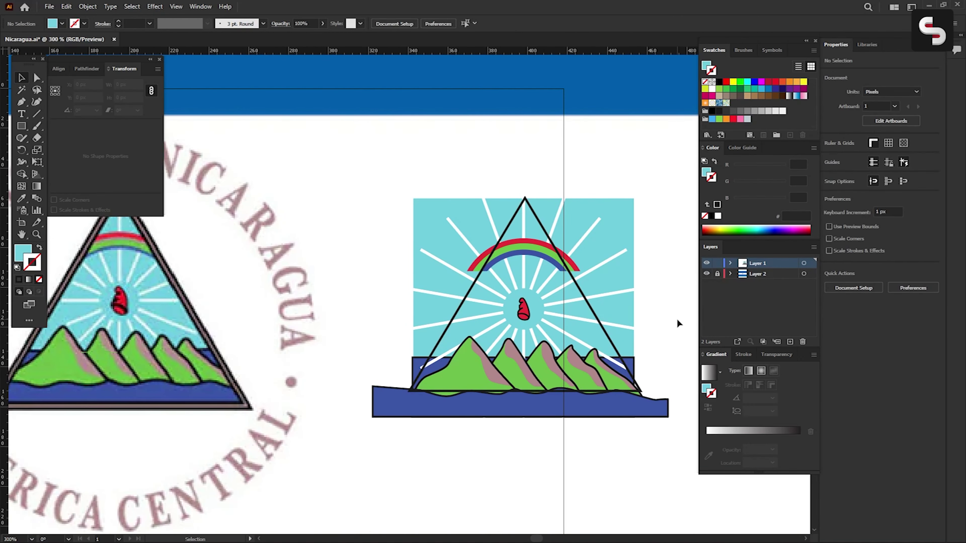
{"action": "left_click_drag", "start_coordinate": [603, 193], "coordinate": [604, 179]}
{"action": "left_click_drag", "start_coordinate": [544, 400], "coordinate": [244, 413]}
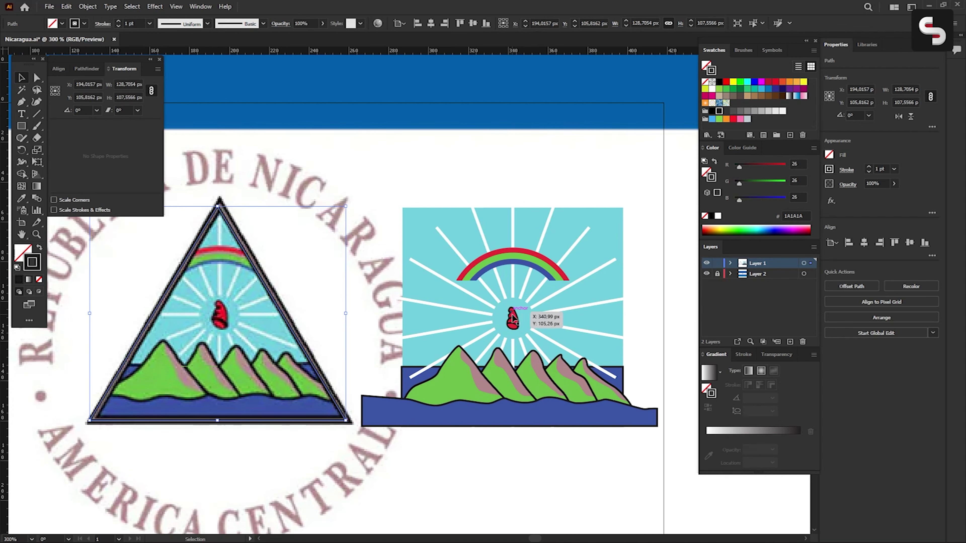
{"action": "left_click_drag", "start_coordinate": [512, 318], "coordinate": [220, 316]}
{"action": "left_click_drag", "start_coordinate": [535, 267], "coordinate": [243, 266]}
{"action": "left_click_drag", "start_coordinate": [463, 381], "coordinate": [167, 381]}
{"action": "mouse_move", "coordinate": [238, 366]}
{"action": "left_mouse_down"}
{"action": "mouse_move", "coordinate": [540, 366]}
{"action": "mouse_move", "coordinate": [240, 366]}
{"action": "left_mouse_up"}
- Try nudging the blue water path up 1 px, then undo it
{"action": "left_click", "coordinate": [255, 419]}
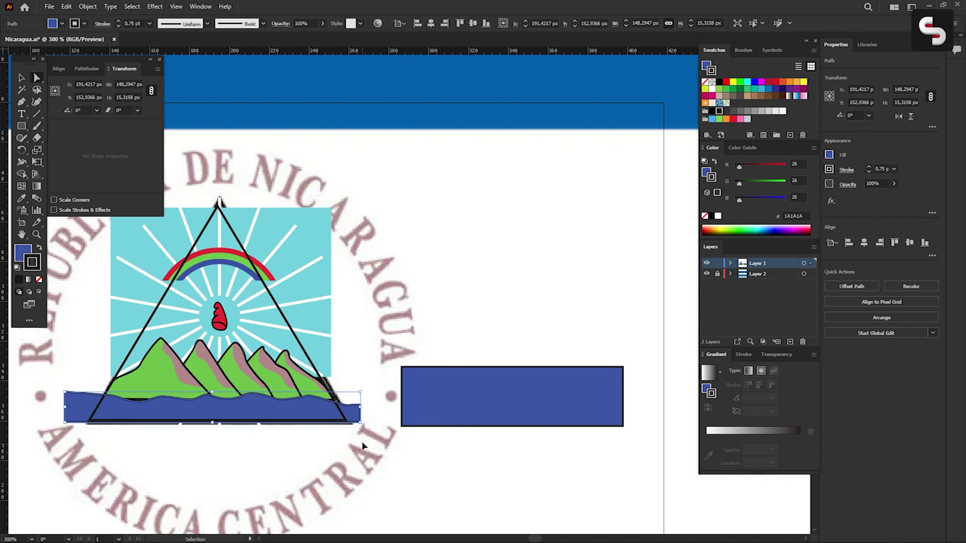
{"action": "key", "text": "a"}
{"action": "key", "text": "Up"}
{"action": "key", "text": "ctrl+z"}
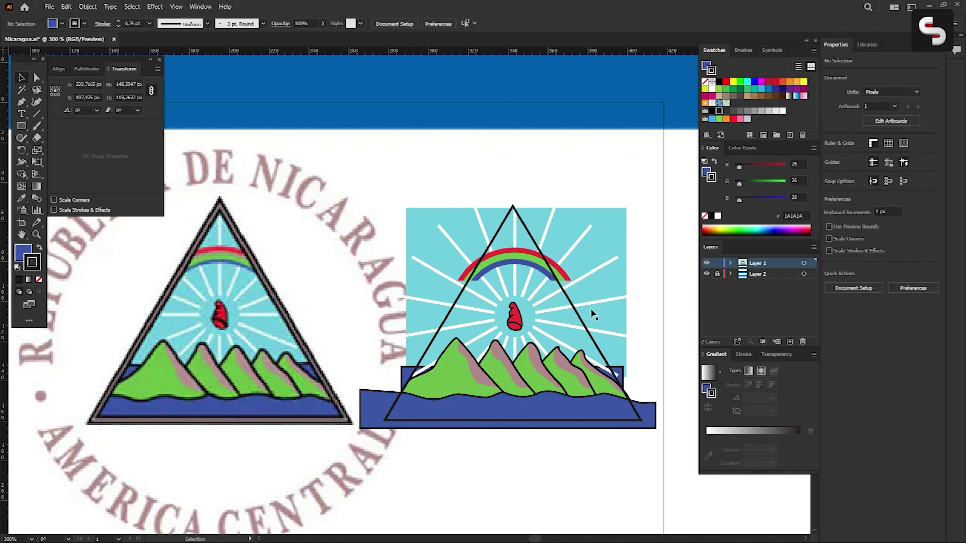
{"action": "left_click", "coordinate": [556, 202]}
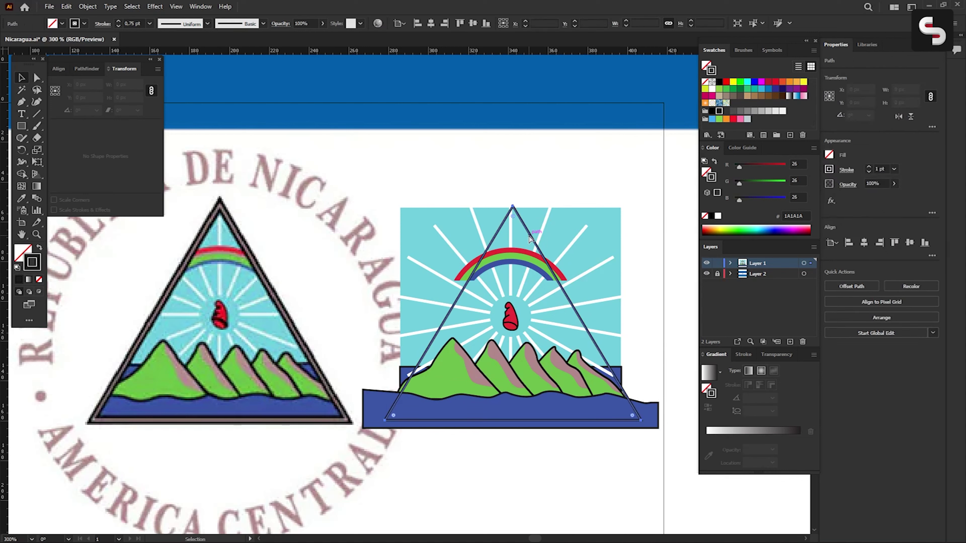
- Send the triangle outline to the back and clip the emblem artwork inside it
{"action": "left_click", "coordinate": [602, 363]}
{"action": "right_click", "coordinate": [472, 120]}
{"action": "left_click", "coordinate": [490, 293]}
{"action": "right_click", "coordinate": [570, 322]}
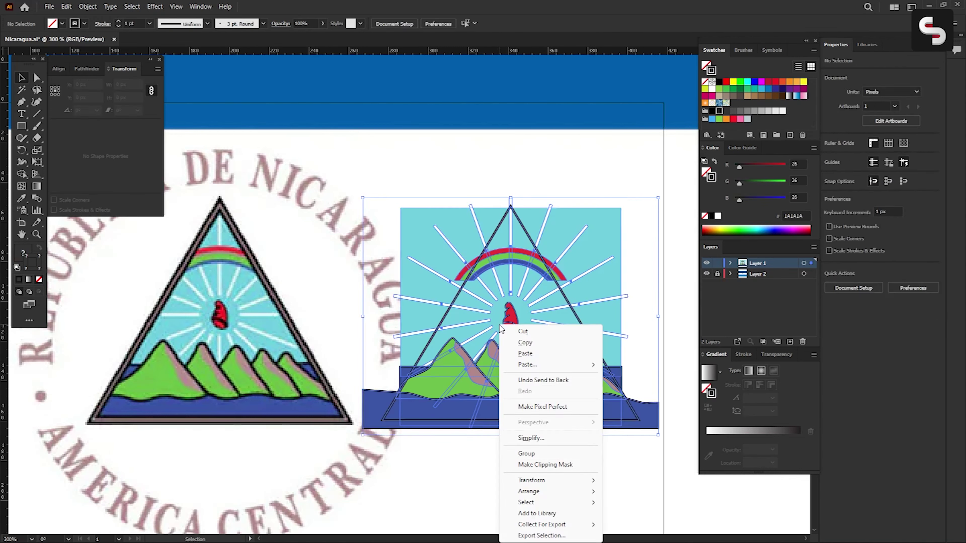
{"action": "left_click", "coordinate": [593, 461]}
- Give the triangle a 3 pt stroke and group the clipped emblem
{"action": "left_click", "coordinate": [136, 23]}
{"action": "type", "text": "3"}
{"action": "key", "text": "Return"}
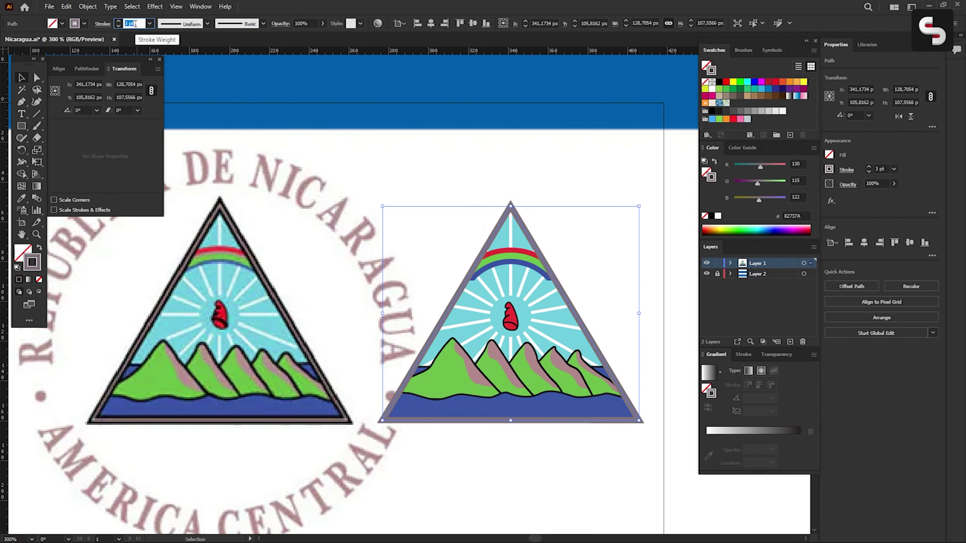
{"action": "right_click", "coordinate": [428, 192]}
{"action": "left_click", "coordinate": [446, 213]}
{"action": "type", "text": "110"}
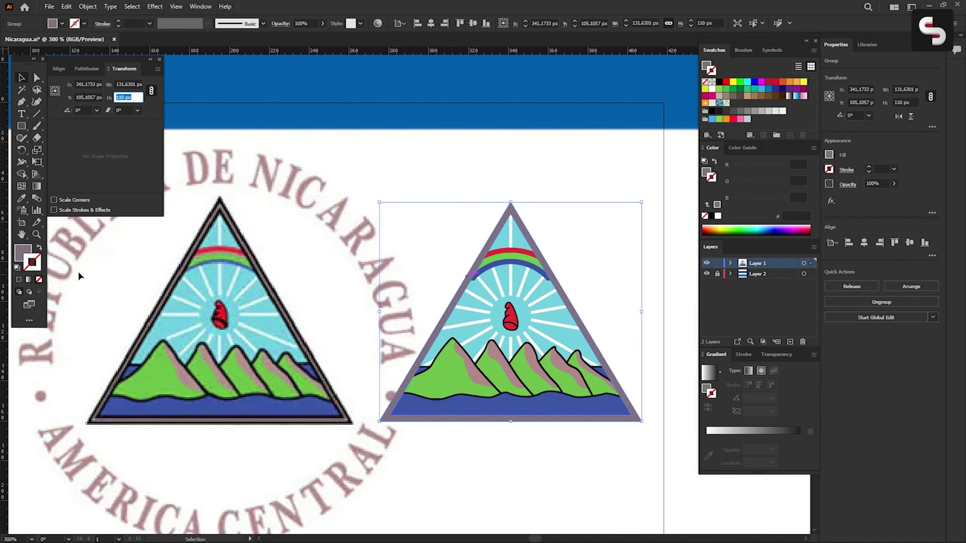
- Draw an unfilled, black-outlined circle centred on the left emblem
{"action": "key", "text": "ctrl+minus"}
{"action": "key", "text": "ctrl+minus"}
{"action": "key", "text": "t"}
{"action": "left_click", "coordinate": [384, 230]}
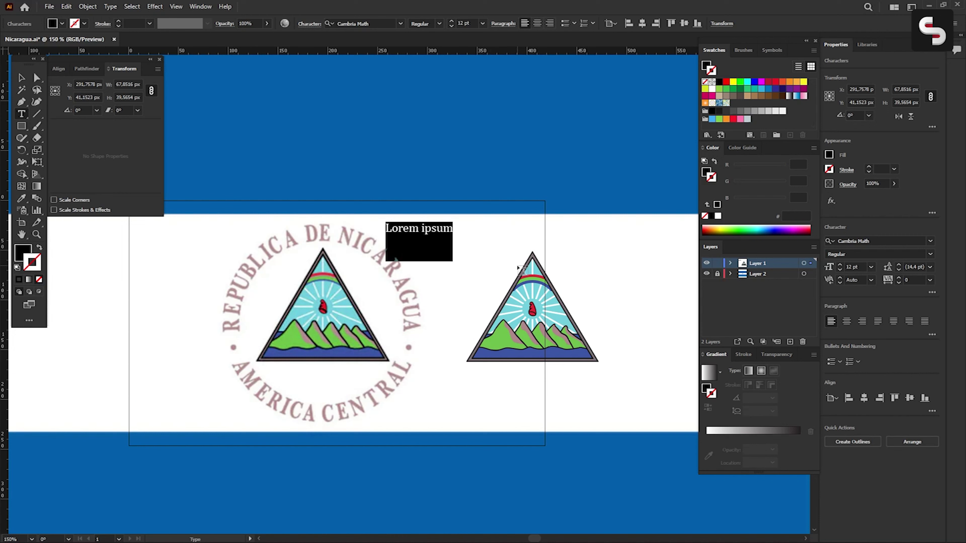
{"action": "key", "text": "Escape"}
{"action": "key", "text": "l"}
{"action": "left_click_drag", "start_coordinate": [227, 205], "coordinate": [390, 369], "text": "shift"}
{"action": "key", "text": "v"}
{"action": "left_click_drag", "start_coordinate": [389, 279], "coordinate": [396, 299]}
- Add the REPUBLICA DE NICARAGUA type-on-path text and slide it to the circle's top
{"action": "left_click", "coordinate": [22, 113]}
{"action": "left_click", "coordinate": [69, 135]}
{"action": "left_click", "coordinate": [241, 295]}
{"action": "type", "text": "REPUBLICA DE NICARAGUA"}
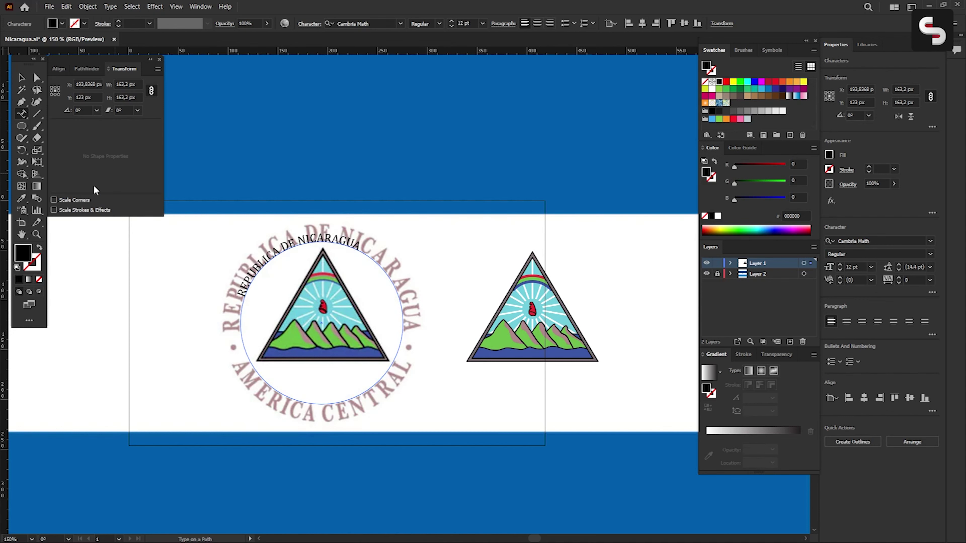
{"action": "left_click_drag", "start_coordinate": [241, 295], "coordinate": [355, 243]}
{"action": "right_click", "coordinate": [356, 243]}
{"action": "key", "text": "Escape"}
{"action": "left_click", "coordinate": [355, 253]}
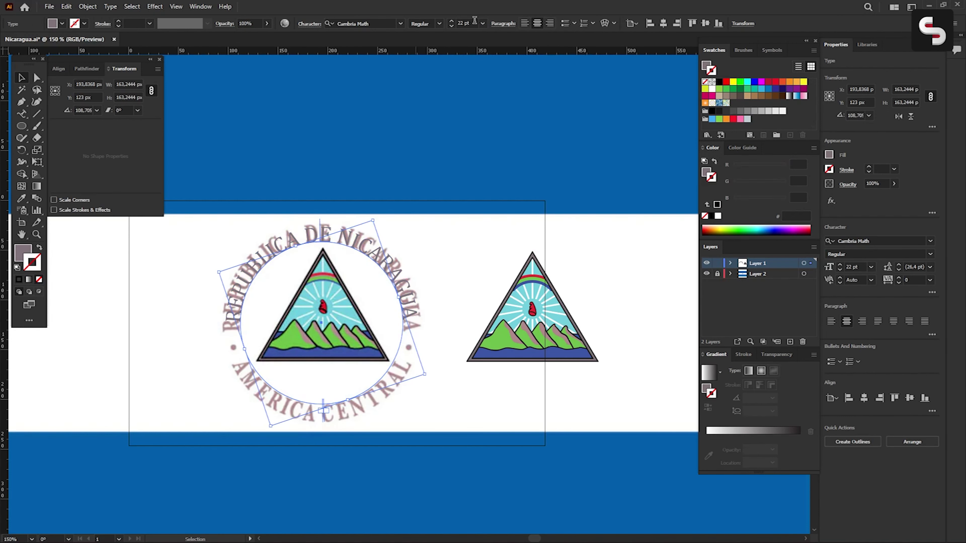
- Duplicate the curved text above the seal and apply Type on a Path Options
{"action": "left_click_drag", "start_coordinate": [389, 208], "coordinate": [423, 280]}
{"action": "left_click_drag", "start_coordinate": [423, 280], "coordinate": [370, 107]}
{"action": "right_click", "coordinate": [357, 108]}
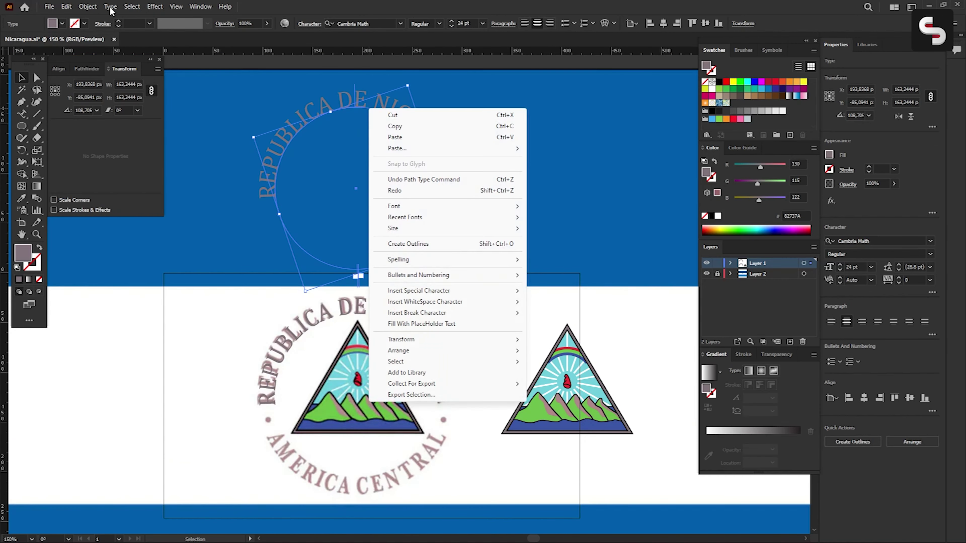
{"action": "left_click", "coordinate": [527, 260]}
{"action": "left_click", "coordinate": [478, 301]}
- Retype the copied text as AMERICA CENTRAL and move it down onto the seal
{"action": "double_click", "coordinate": [308, 188]}
{"action": "key", "text": "ctrl+a"}
{"action": "type", "text": "America"}
{"action": "scroll", "coordinate": [308, 188], "scroll_direction": "down", "scroll_amount": 2}
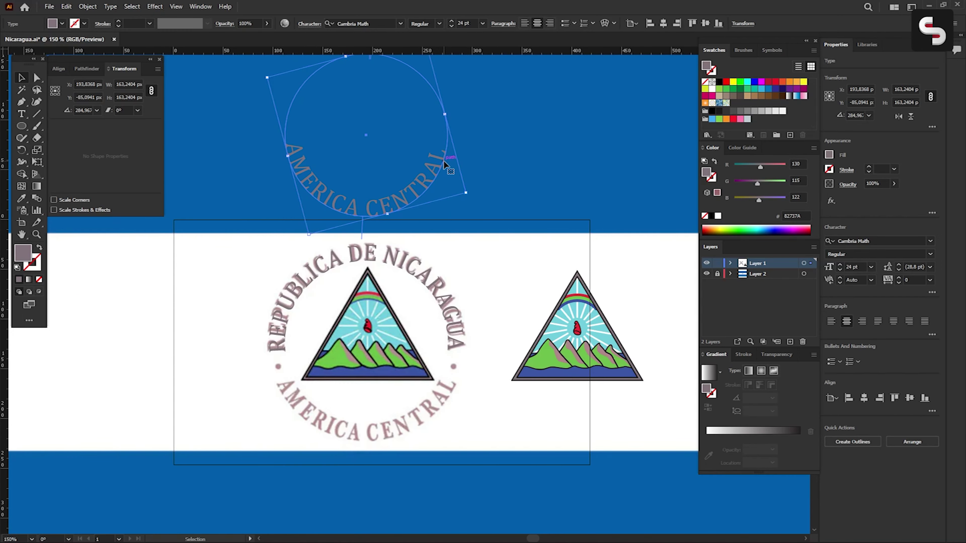
{"action": "left_click_drag", "start_coordinate": [344, 162], "coordinate": [345, 334]}
- Set the curved text circle size to 199 px
{"action": "left_click", "coordinate": [127, 84]}
{"action": "type", "text": "184"}
{"action": "key", "text": "Tab"}
{"action": "type", "text": "199"}
{"action": "key", "text": "Return"}
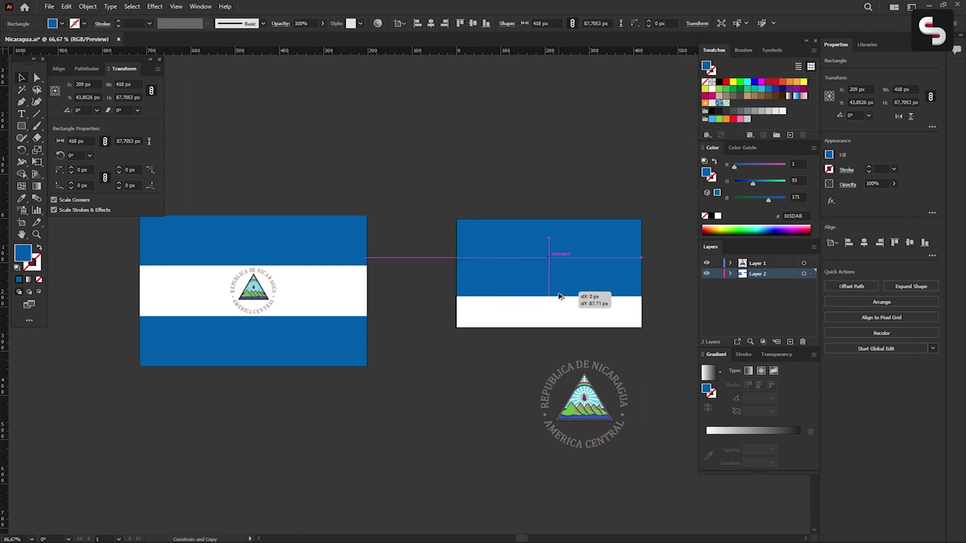
- Fill the middle stripe white and shrink the seal group to about 70 px
{"action": "left_click", "coordinate": [544, 290]}
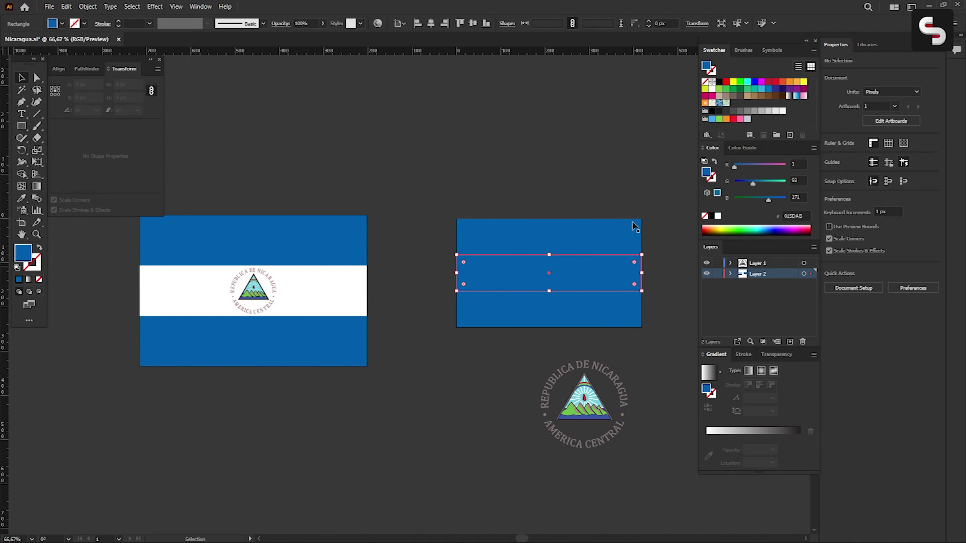
{"action": "left_click", "coordinate": [712, 89]}
{"action": "left_click", "coordinate": [626, 385]}
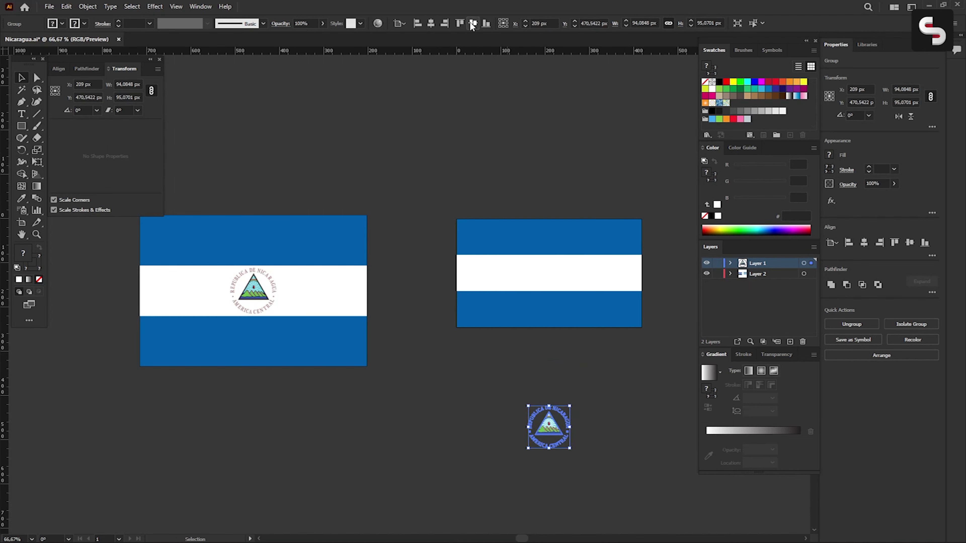
{"action": "scroll", "coordinate": [576, 257], "scroll_direction": "up", "scroll_amount": 2}
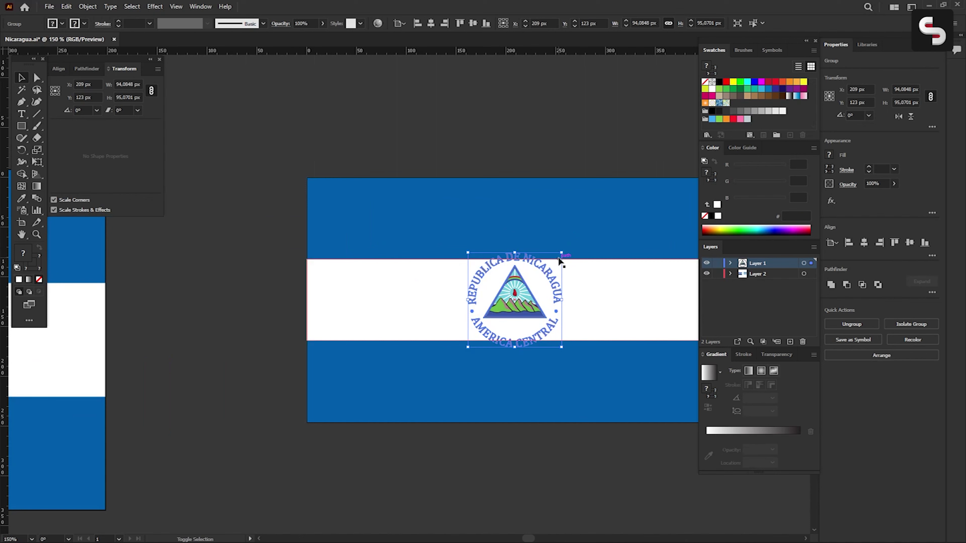
{"action": "left_click_drag", "start_coordinate": [564, 254], "coordinate": [539, 269]}
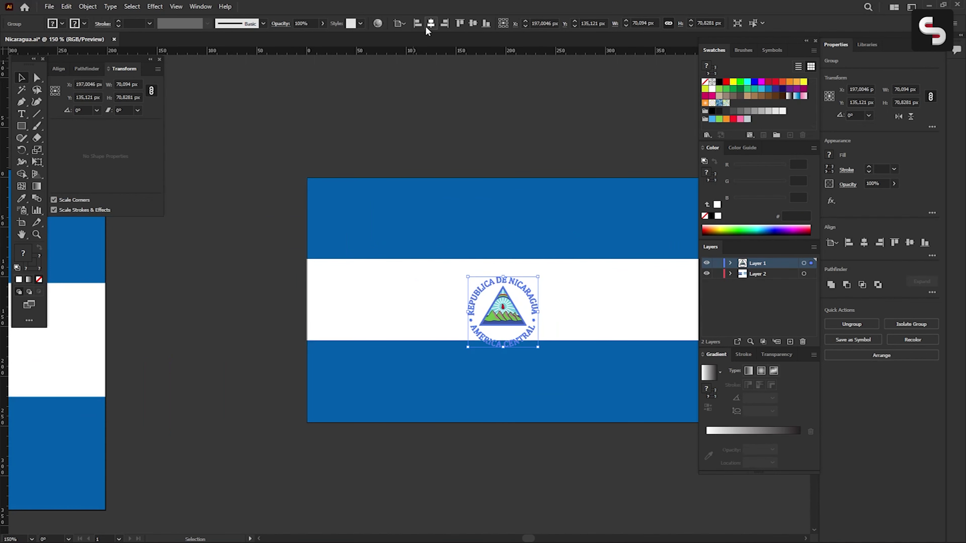
{"action": "left_click", "coordinate": [503, 121]}
{"action": "scroll", "coordinate": [503, 122], "scroll_direction": "down", "scroll_amount": 1}
{"action": "scroll", "coordinate": [392, 274], "scroll_direction": "down", "scroll_amount": 1}
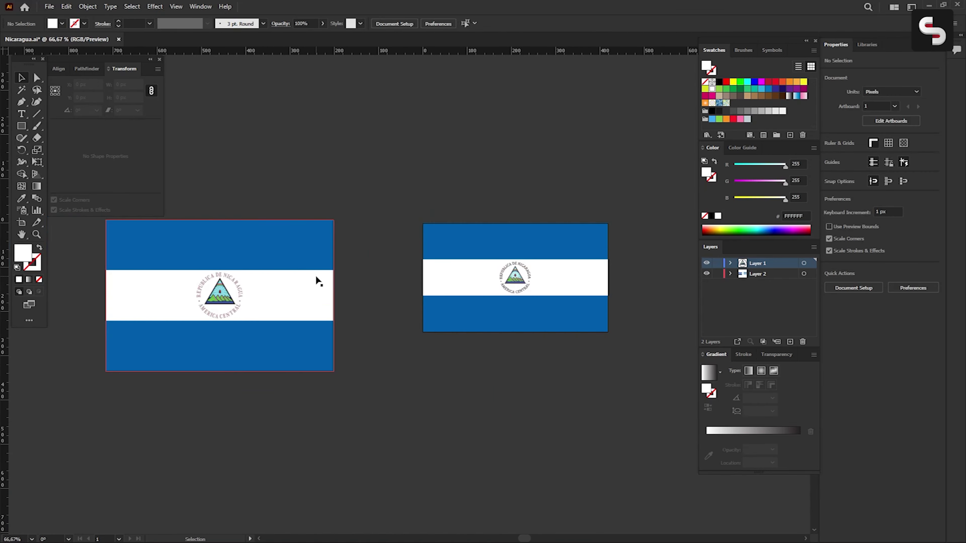
{"action": "left_click", "coordinate": [316, 277]}
- Delete the selected reference flag on the left
{"action": "key", "text": "Delete"}
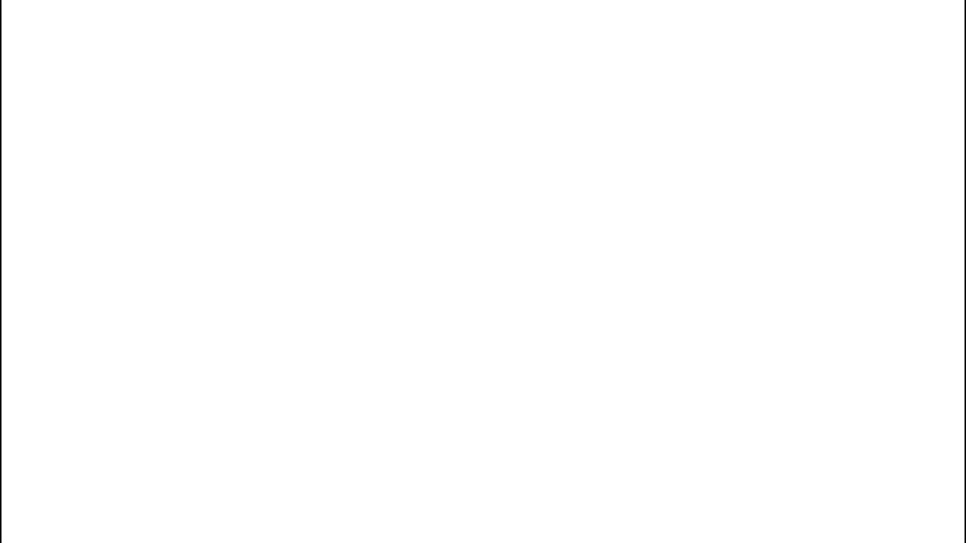